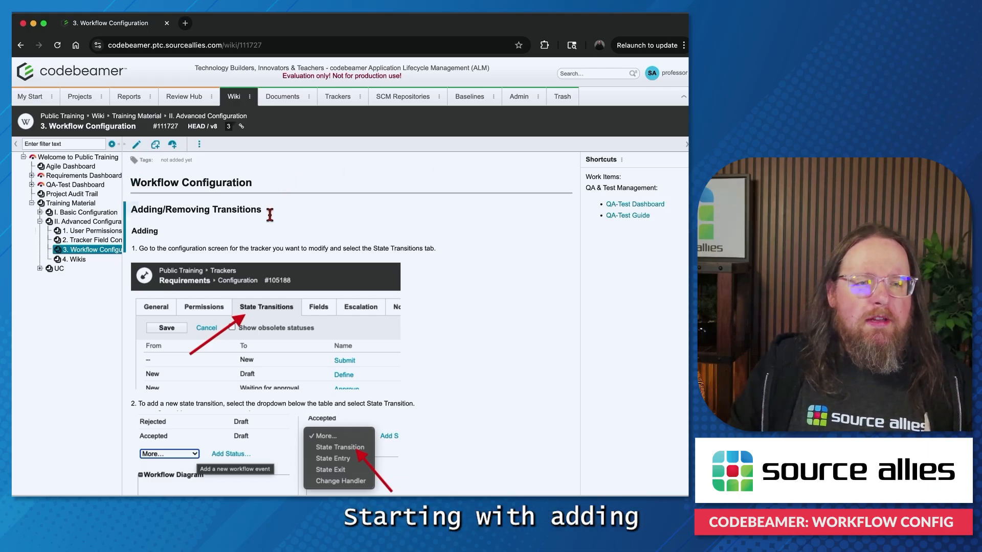
Step: Review the workflow configuration training page and open the State Transitions settings of the Requirements tracker
scroll(271, 215, down, 15)
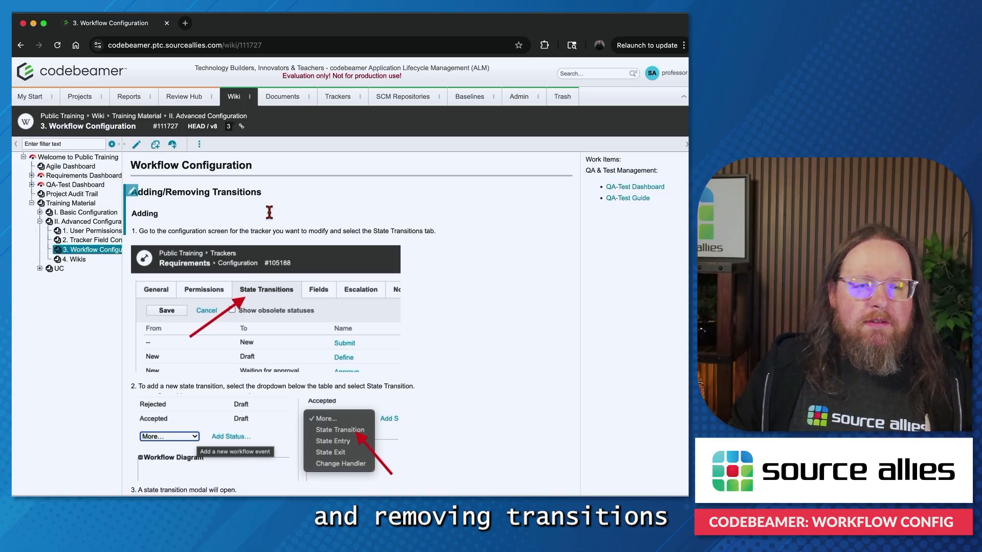
scroll(272, 219, down, 10)
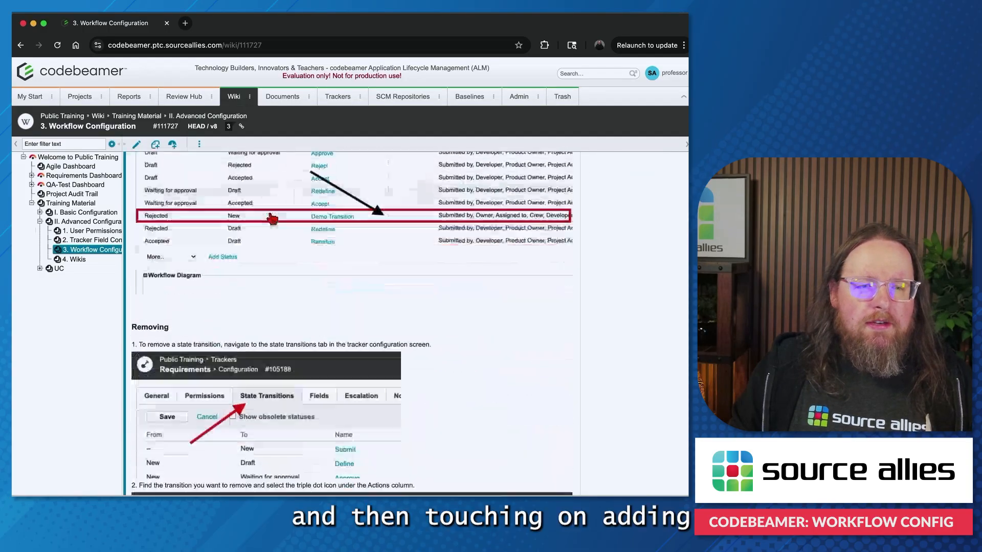
scroll(272, 219, down, 3)
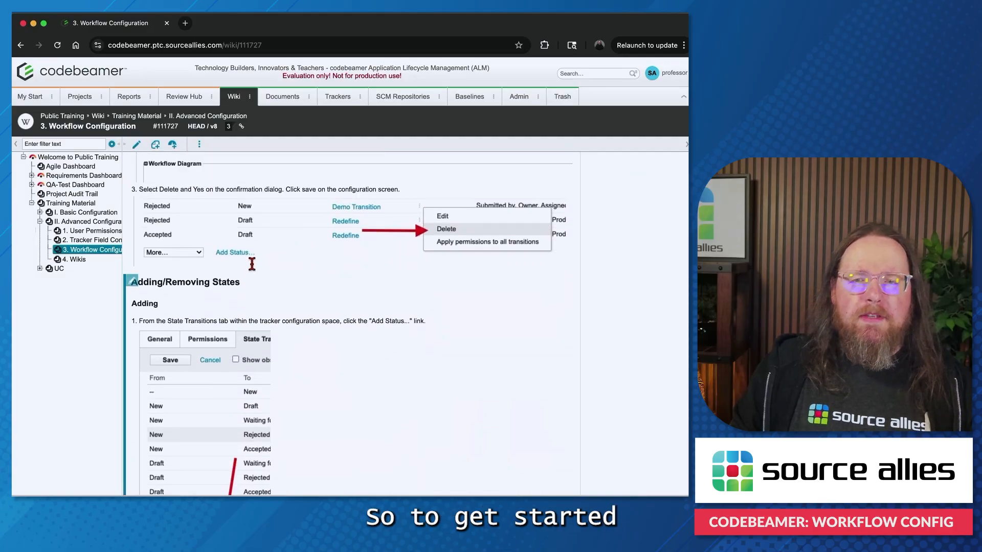
scroll(252, 263, up, 20)
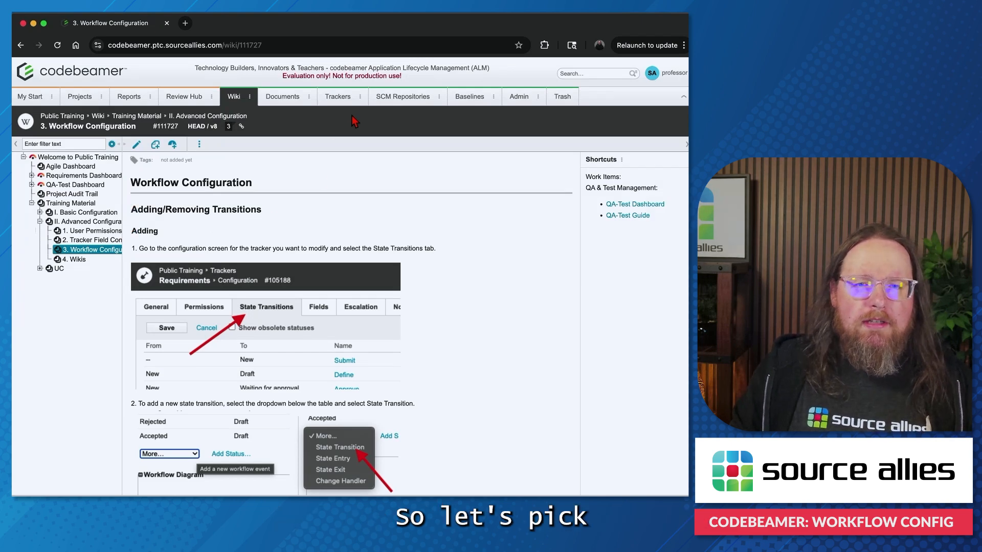
click(360, 97)
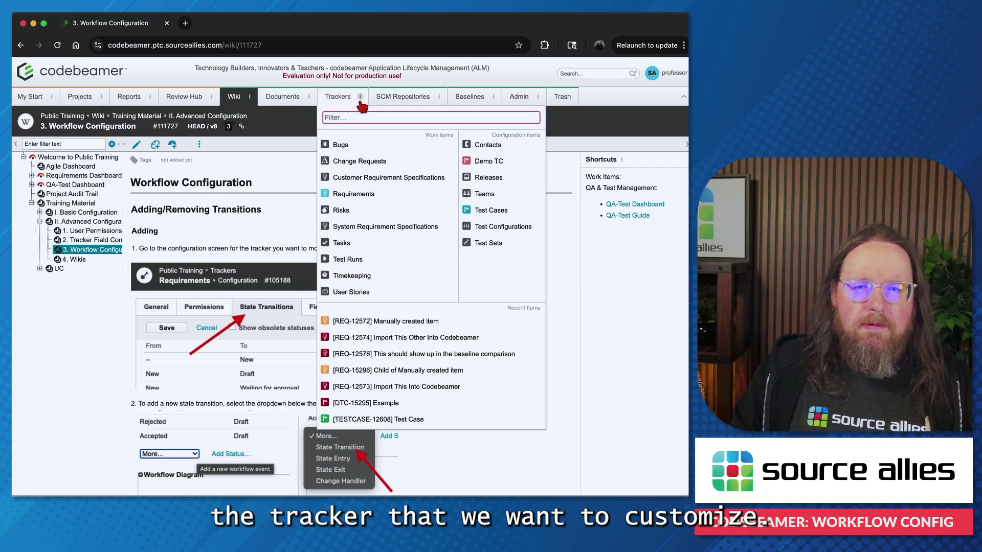
click(354, 196)
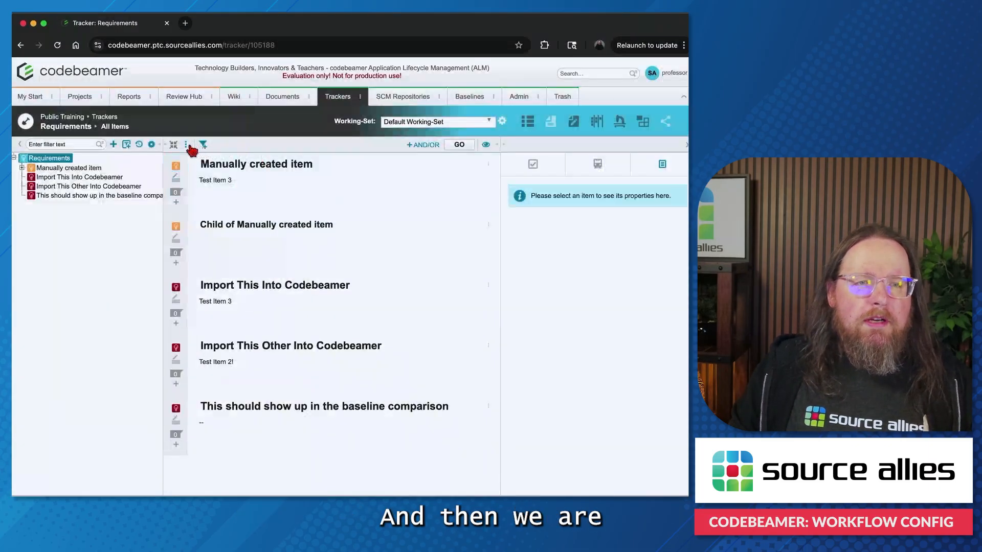
click(186, 146)
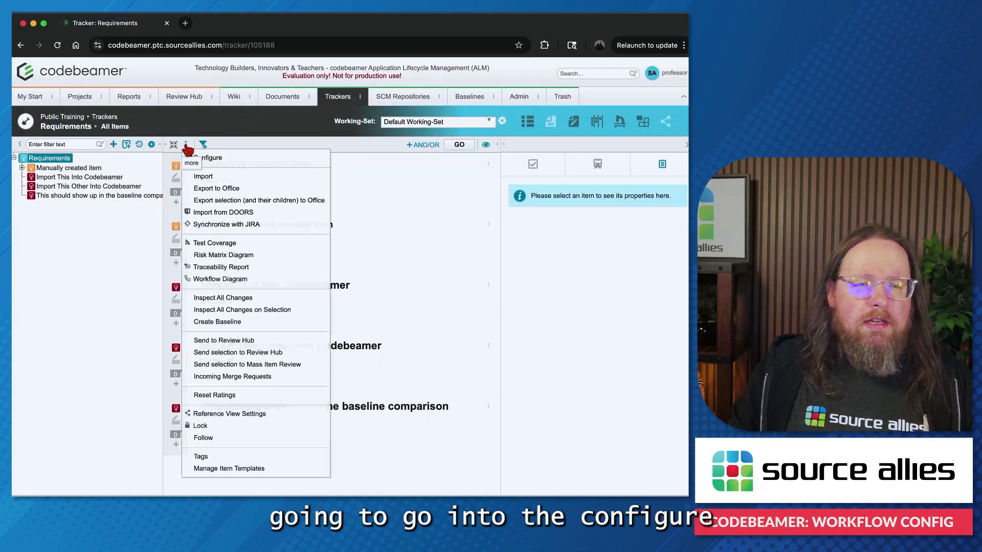
click(215, 159)
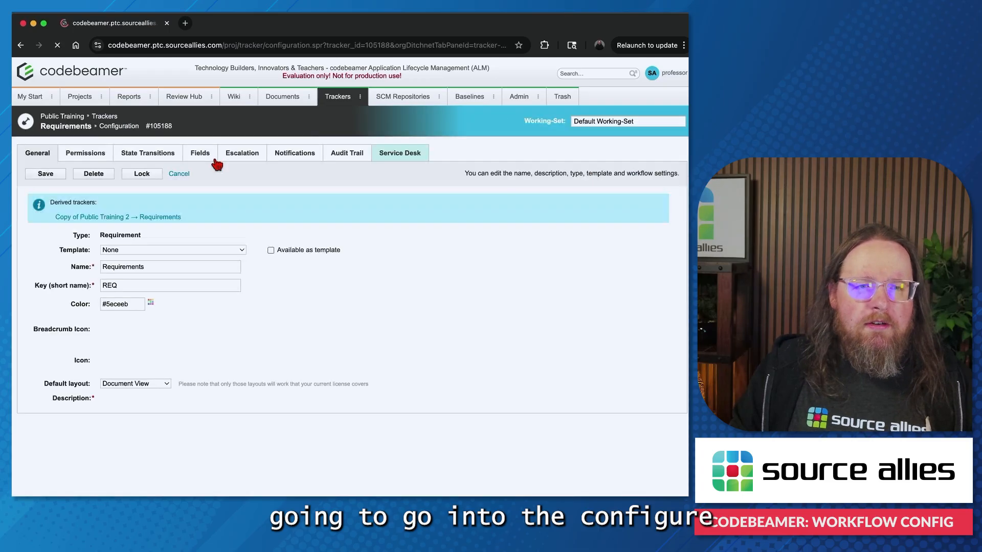
click(151, 156)
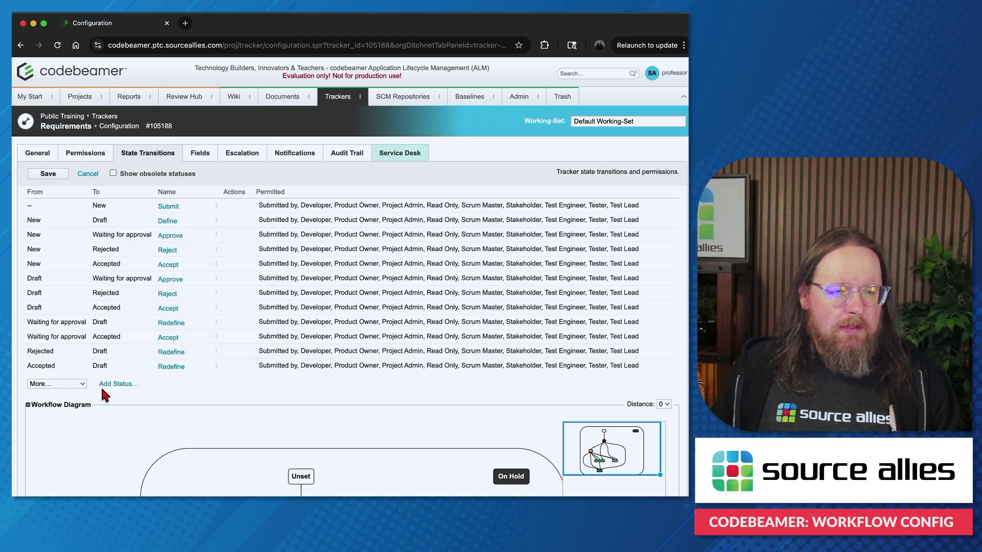
Step: Start a new state transition for the Requirements tracker, going from Draft to On Hold
click(81, 384)
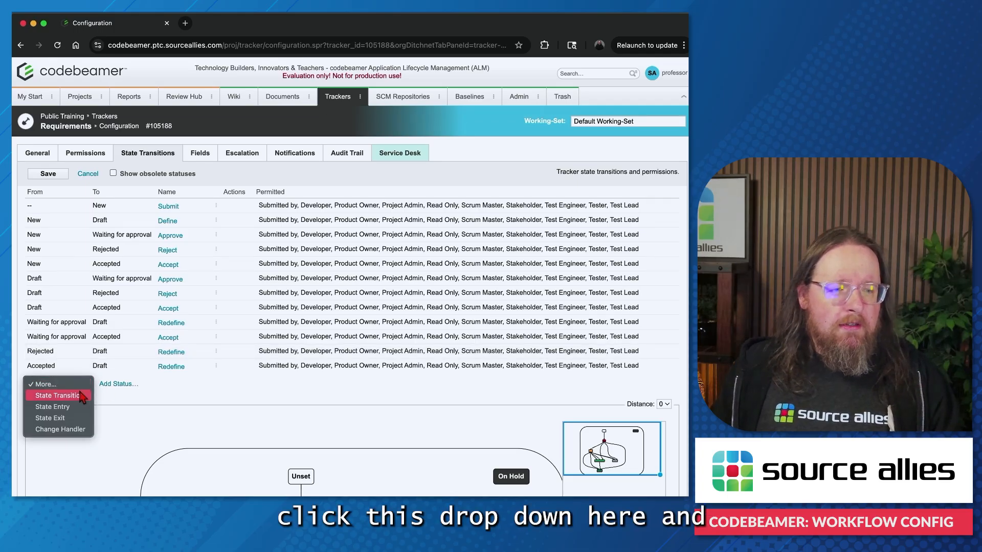
click(81, 395)
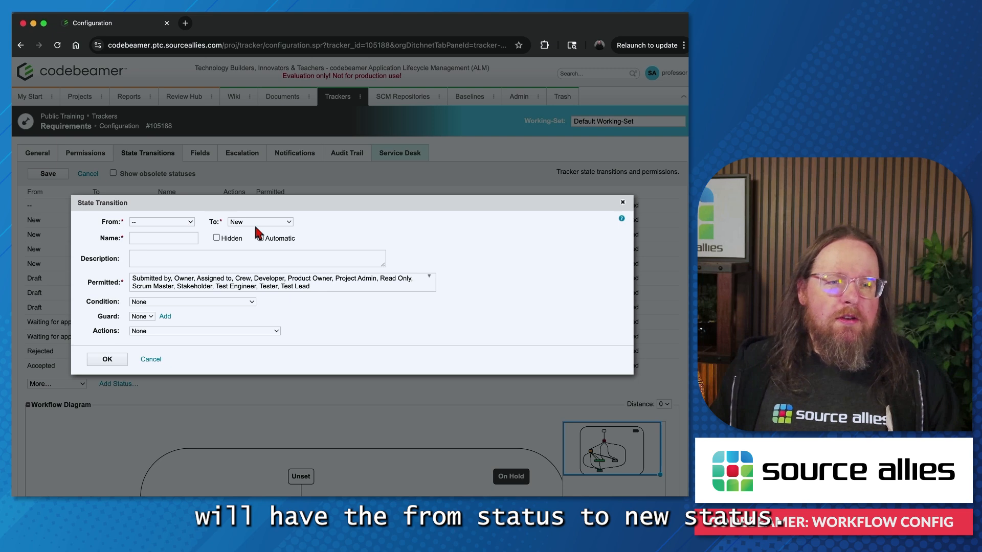
click(187, 221)
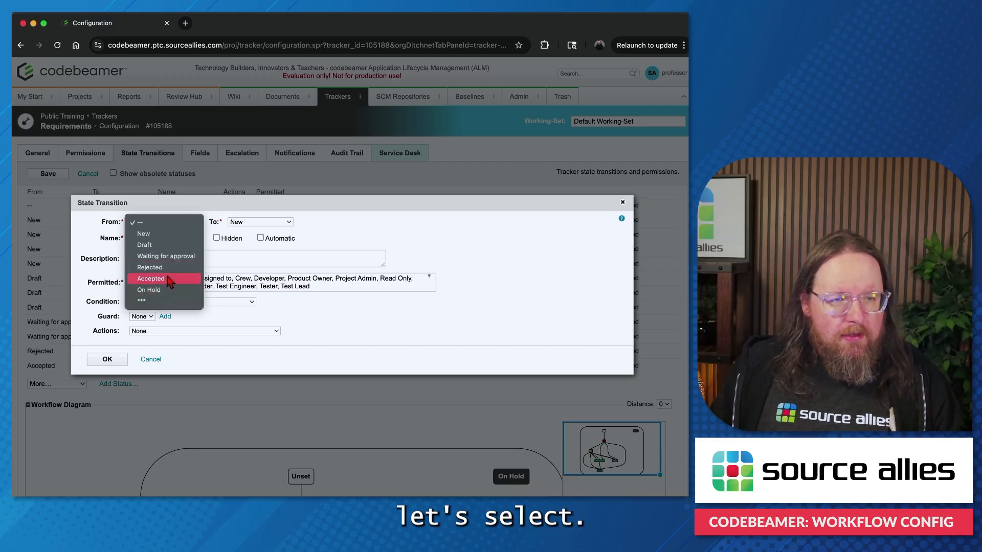
click(165, 246)
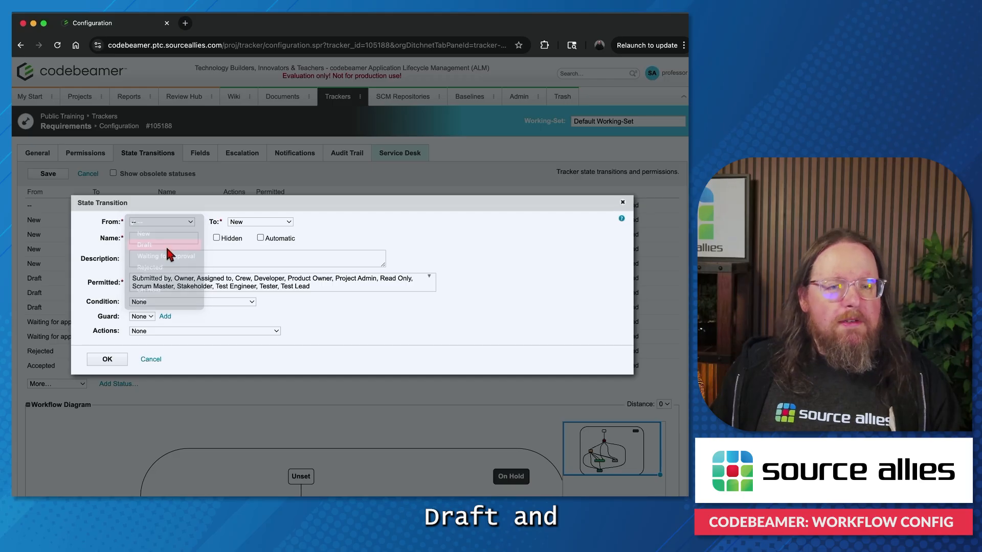
click(256, 225)
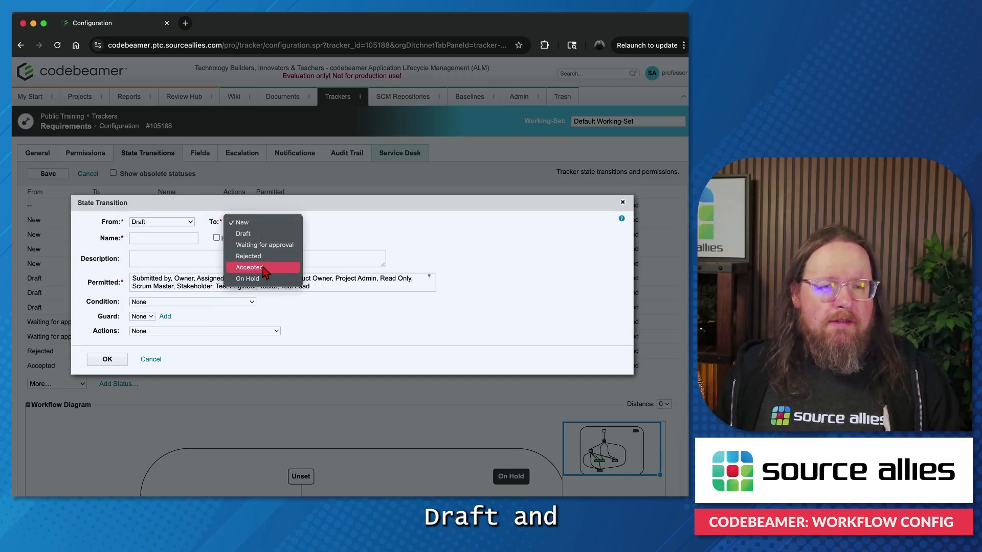
click(256, 279)
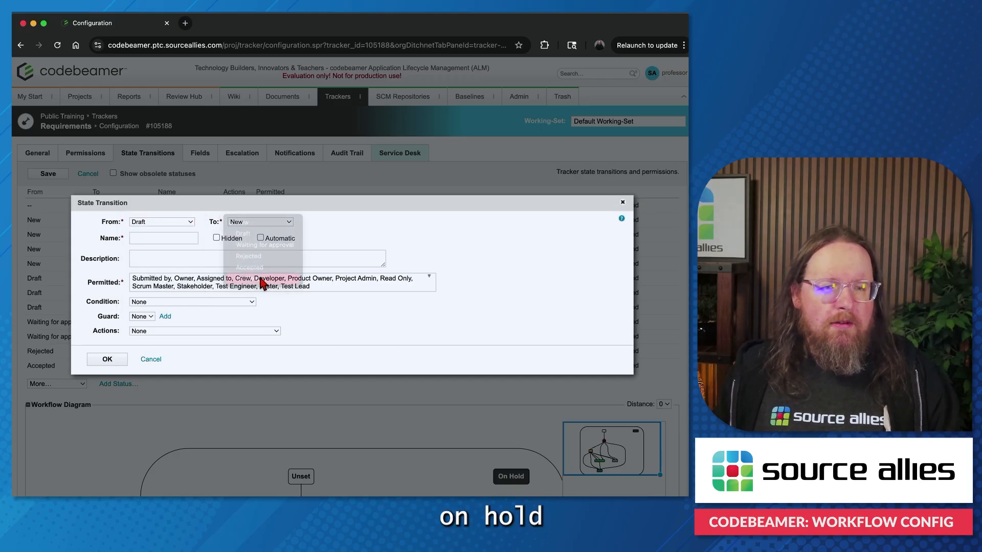
Step: Name the transition Holding, keep the default permissions and conditions, and add it to the transition list
click(170, 238)
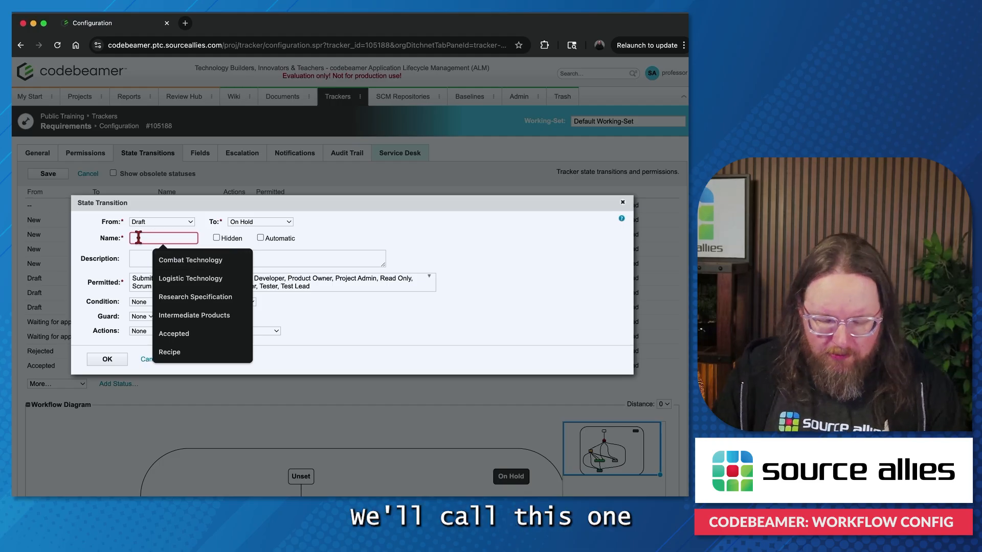
text(Holding)
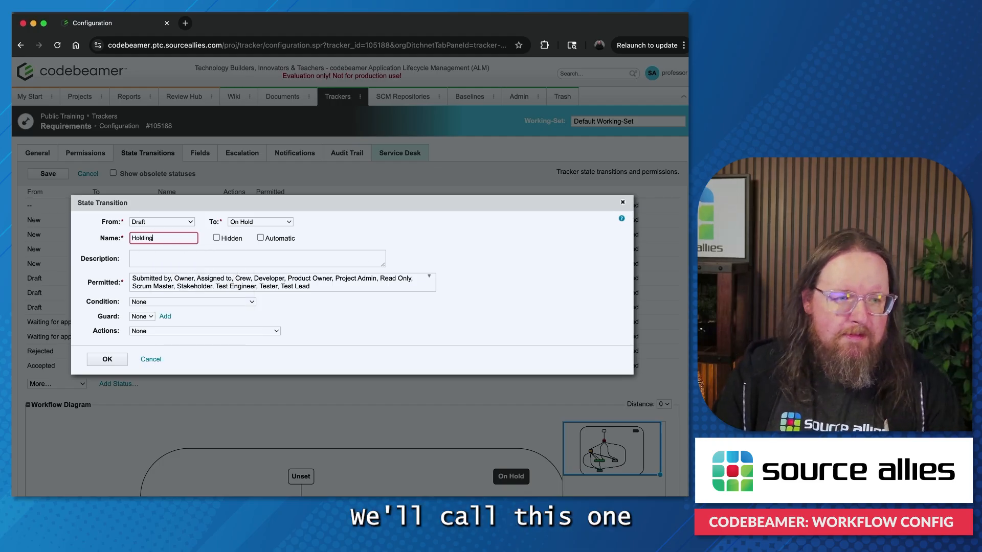
click(468, 293)
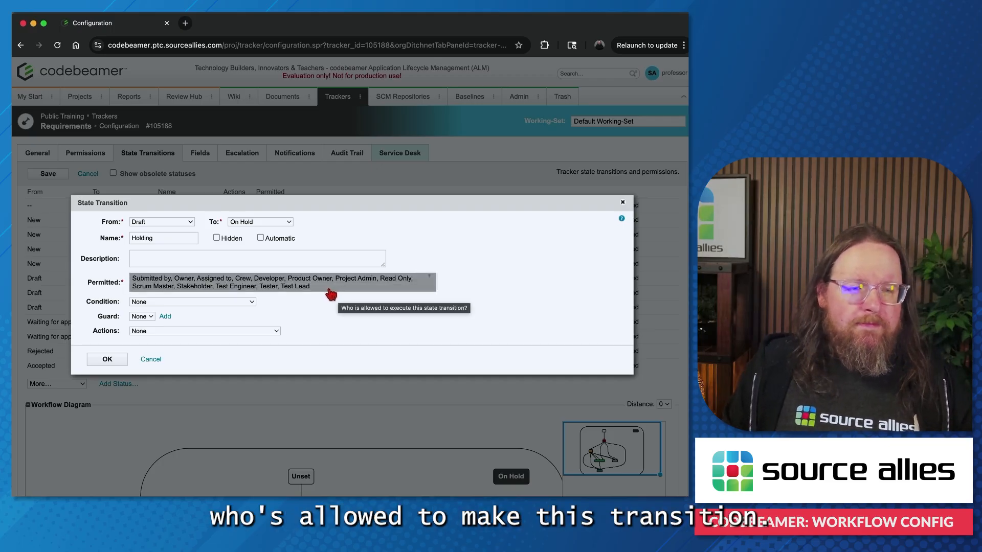
mouse_move(84, 306)
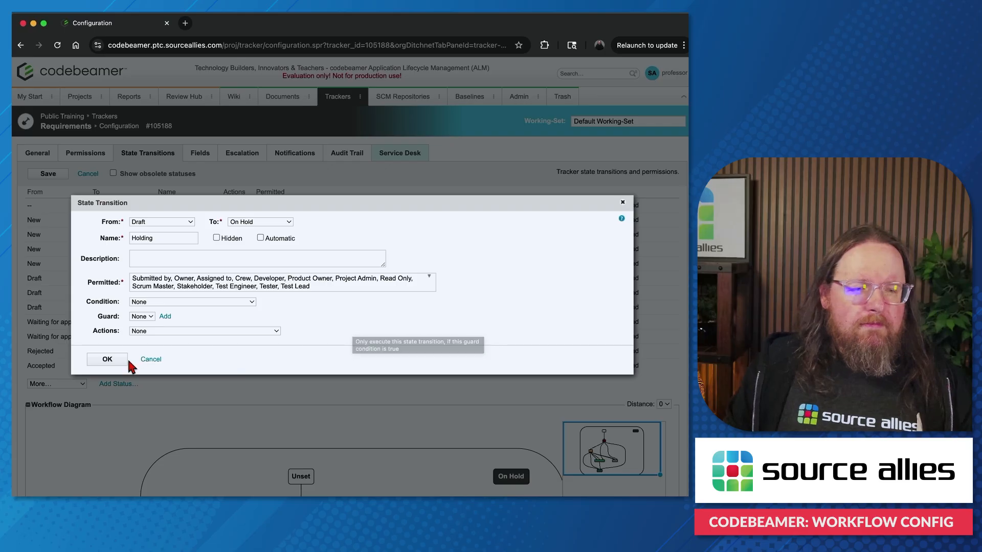
click(108, 359)
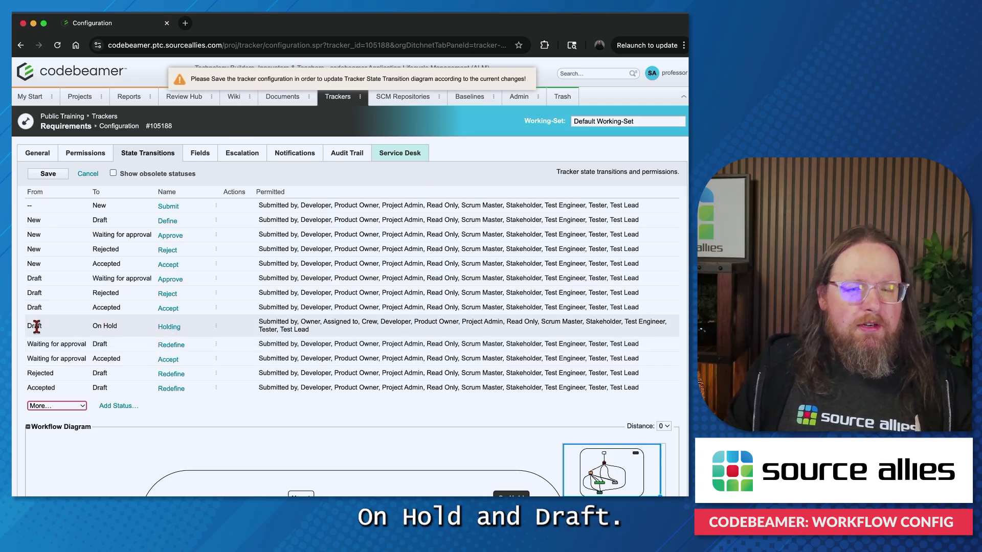
Step: Save the tracker configuration and check the Holding transition in the workflow diagram
scroll(415, 325, down, 2)
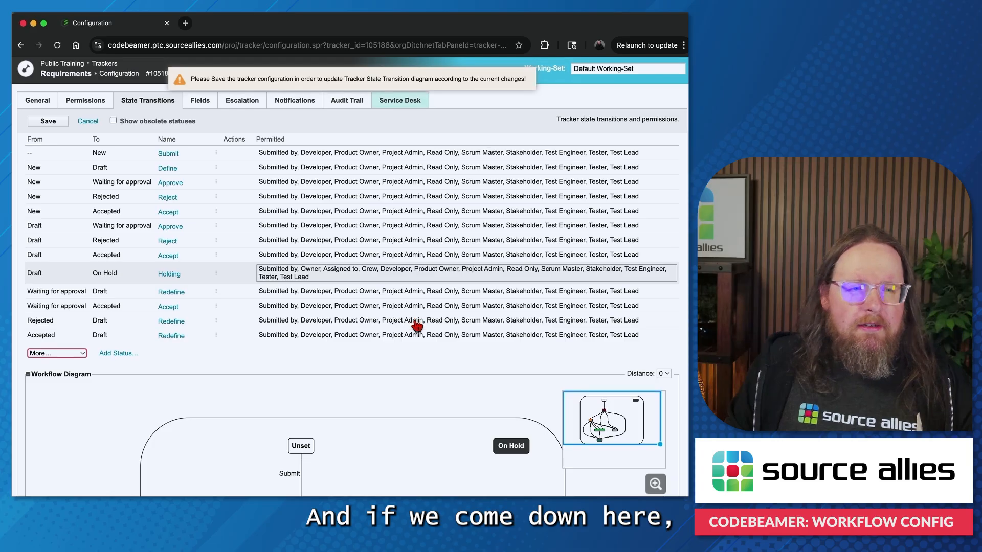
scroll(417, 326, down, 4)
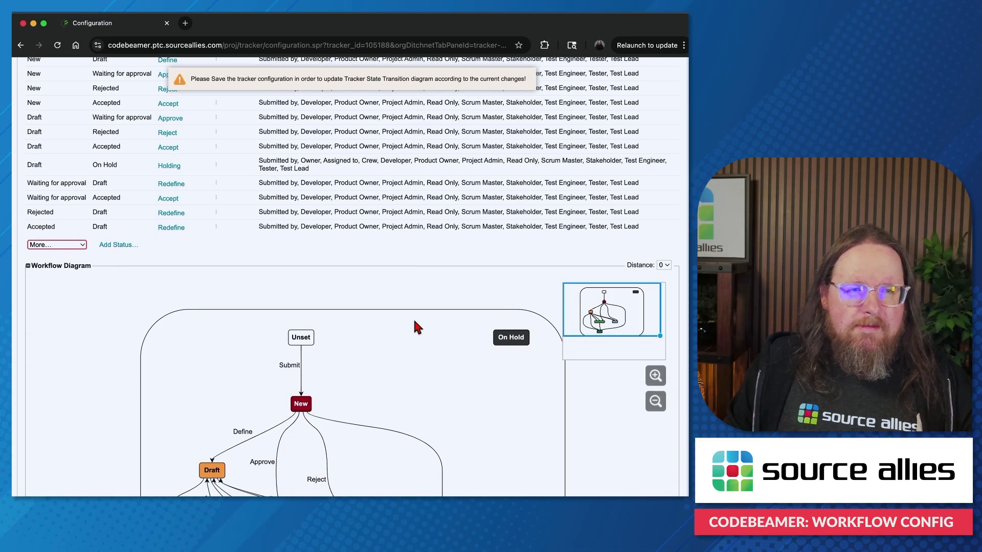
scroll(402, 321, down, 4)
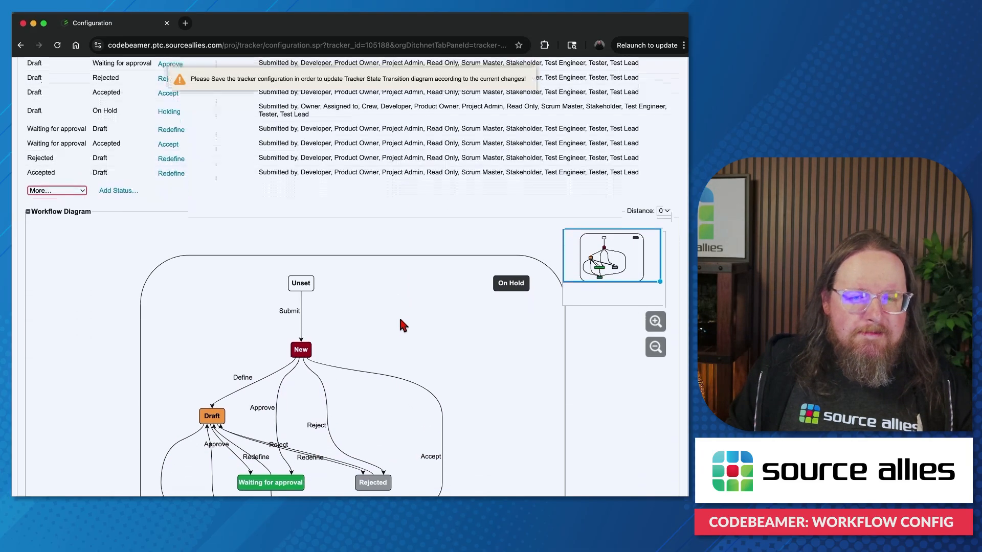
scroll(402, 324, down, 2)
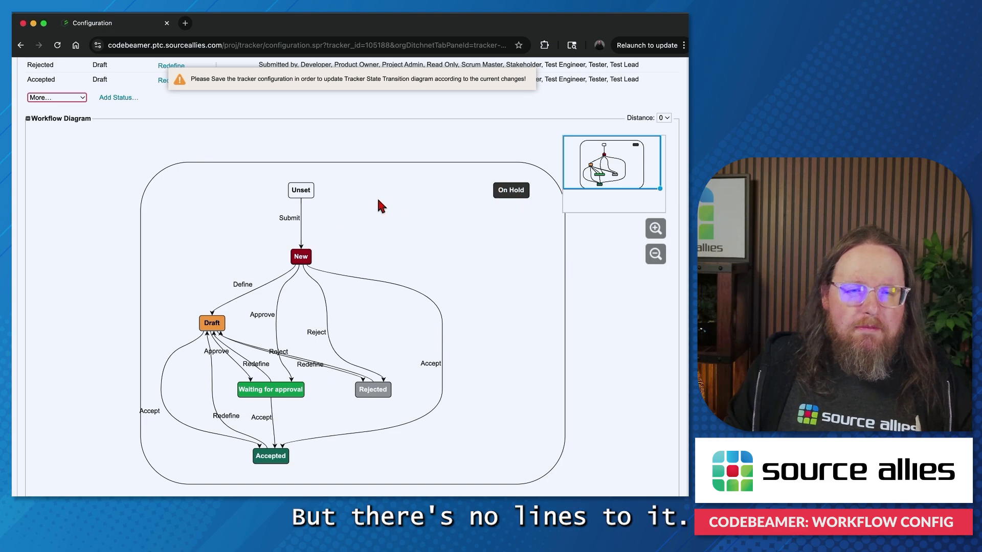
scroll(280, 265, up, 10)
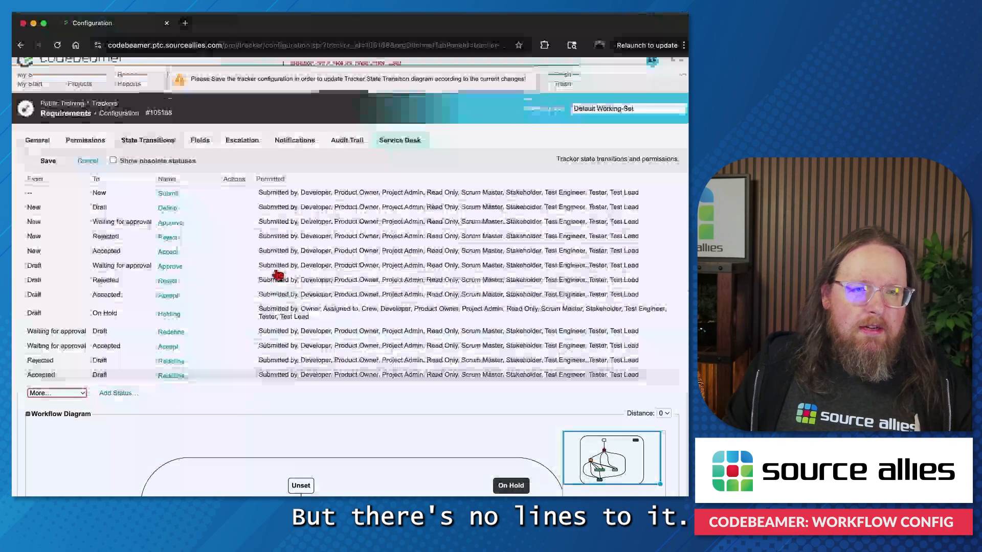
click(45, 175)
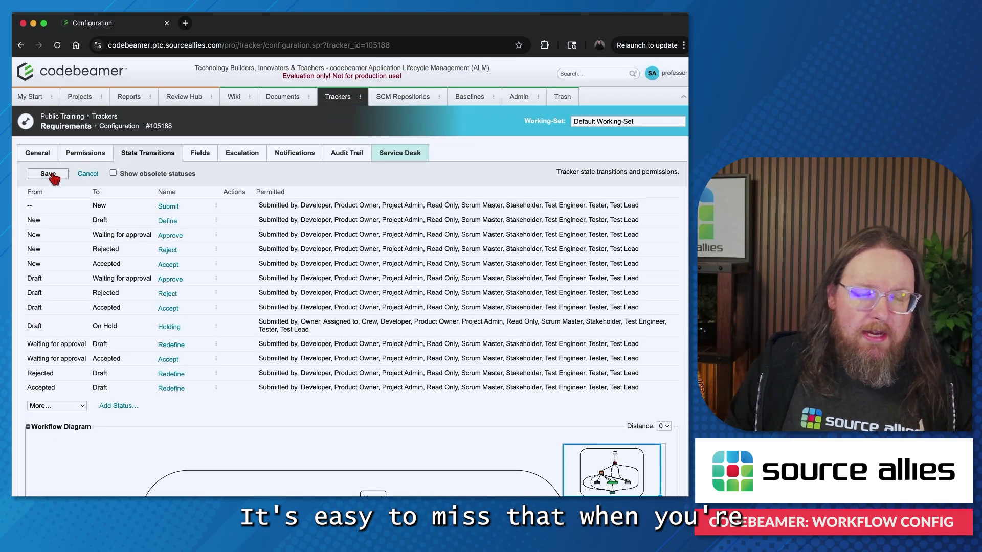
scroll(246, 296, down, 5)
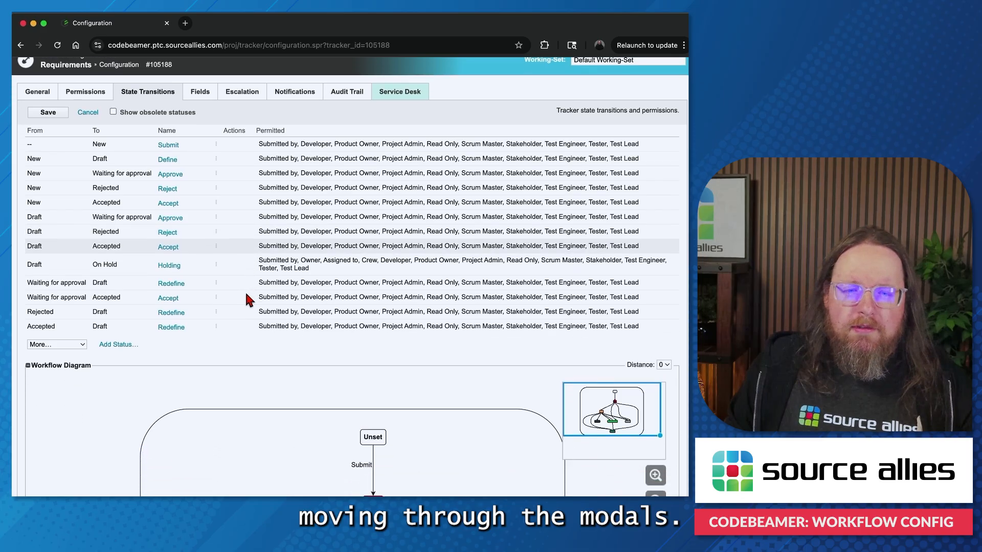
scroll(246, 300, down, 6)
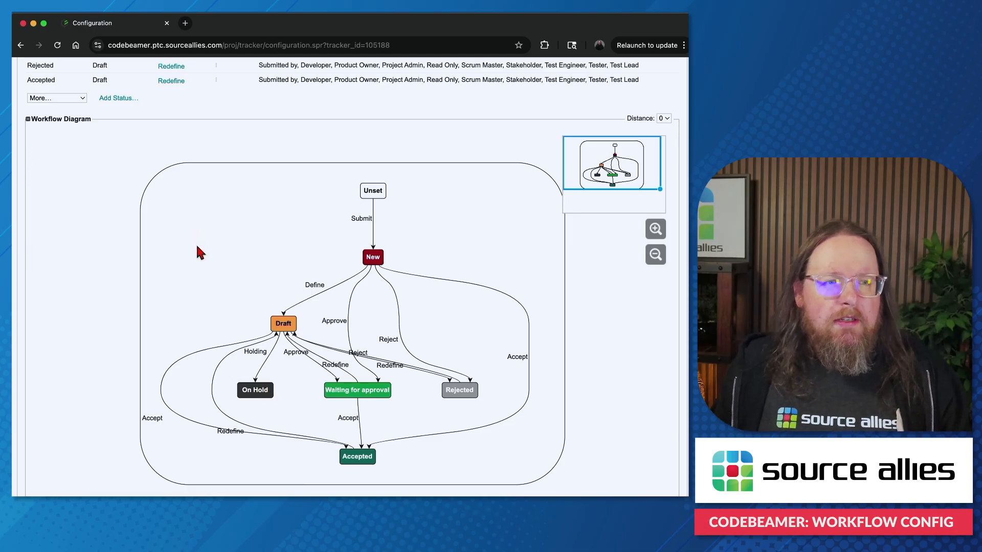
Step: Delete the Holding transition from Draft to On Hold and confirm the deletion
scroll(195, 244, up, 7)
scroll(195, 243, up, 2)
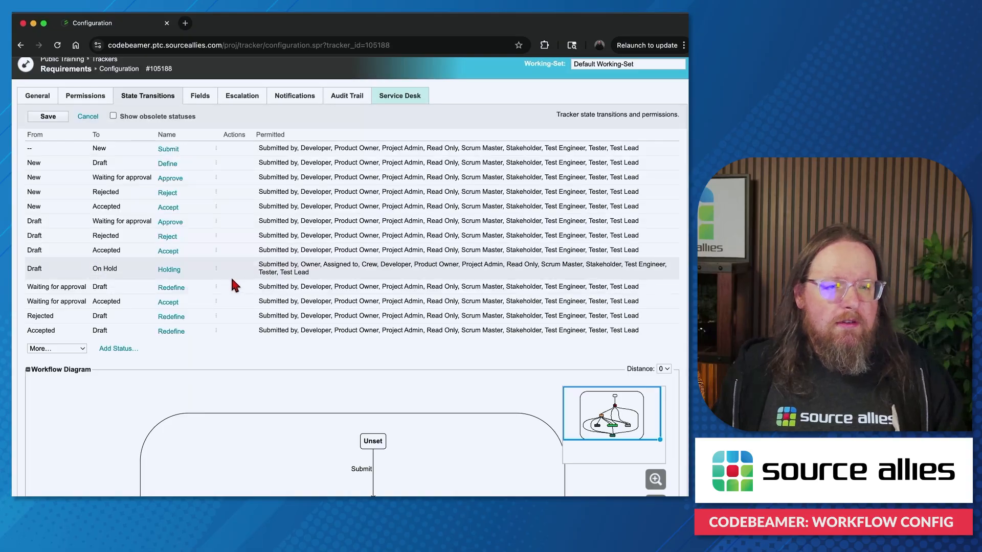
click(217, 270)
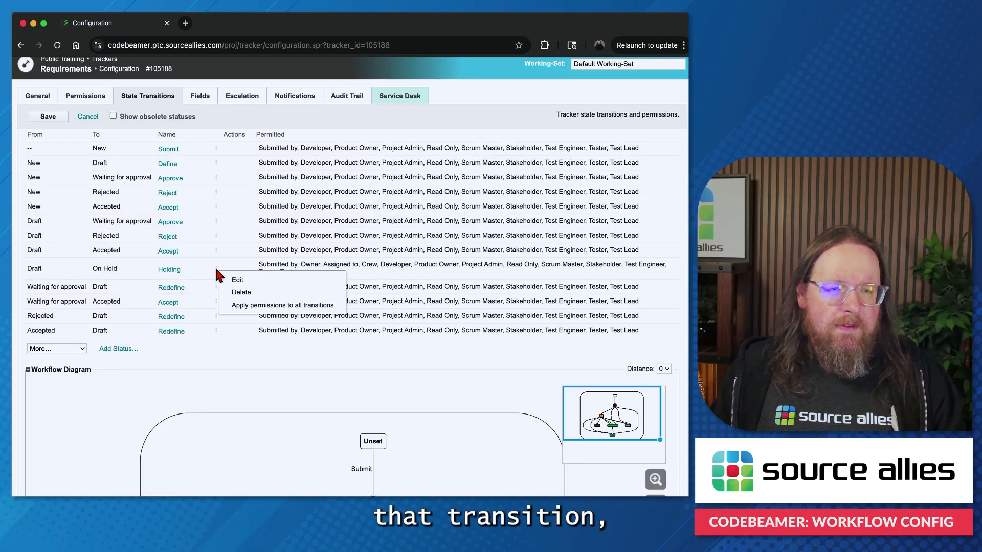
click(246, 292)
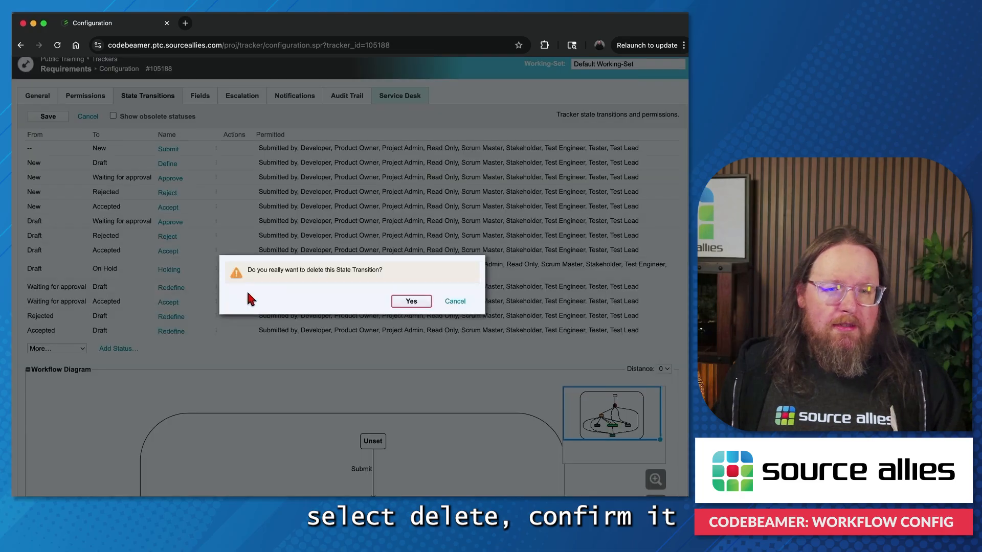
click(413, 303)
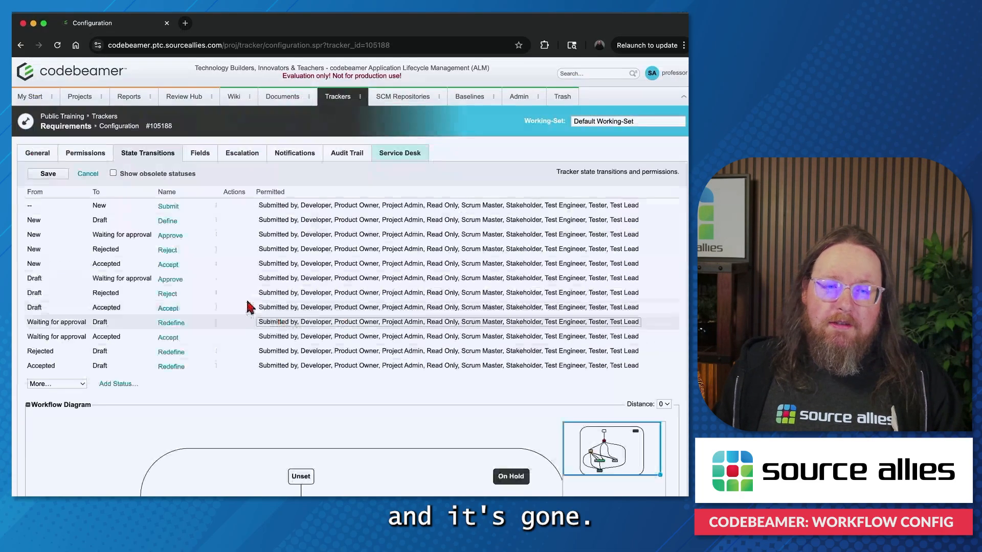
Step: Remove the On Hold status from the tracker's status options, accept the page reload, and check the workflow diagram
scroll(244, 301, down, 5)
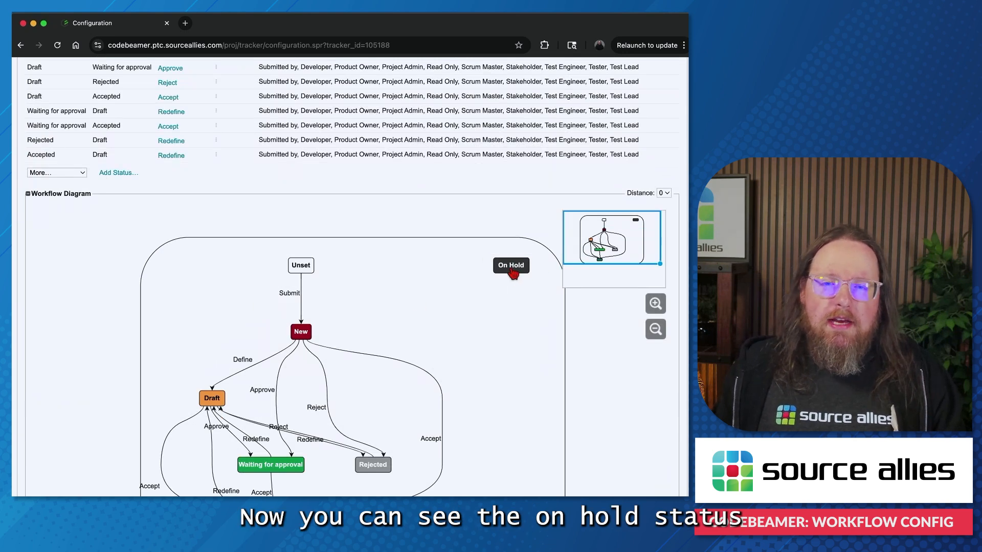
scroll(339, 279, up, 4)
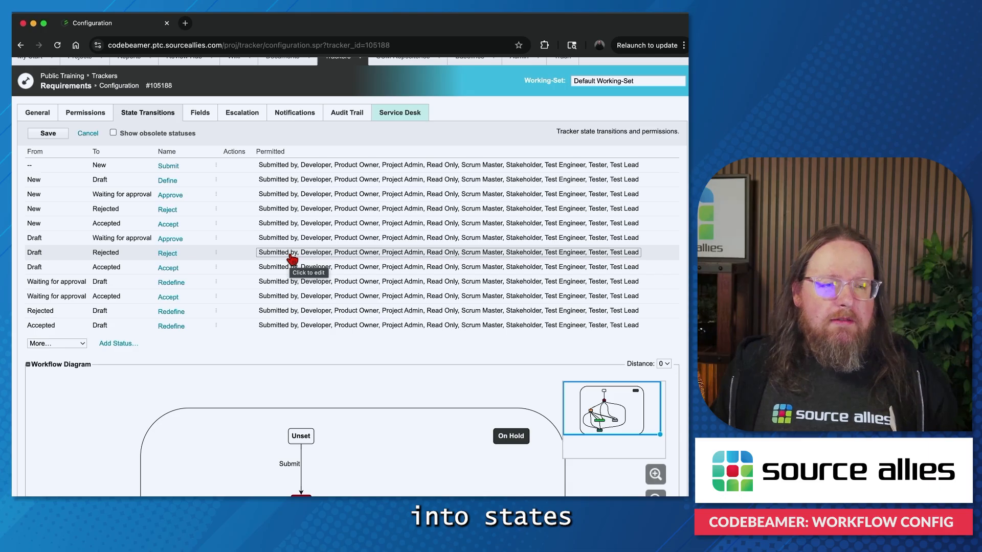
click(120, 346)
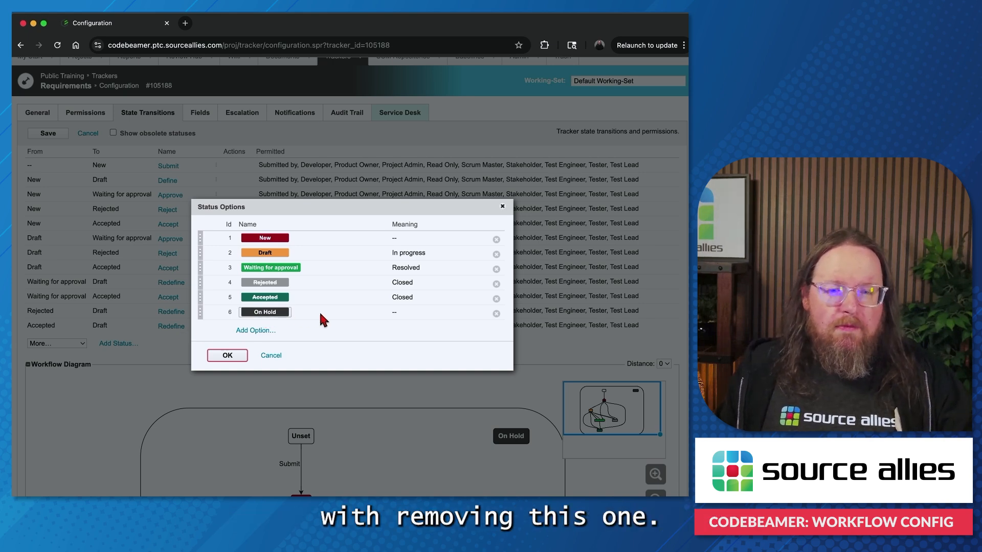
click(496, 313)
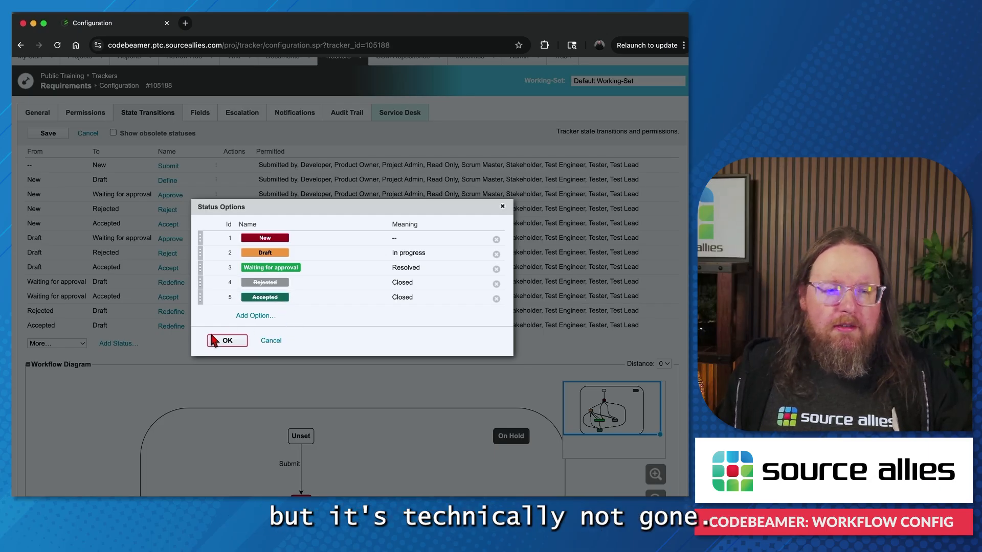
click(225, 340)
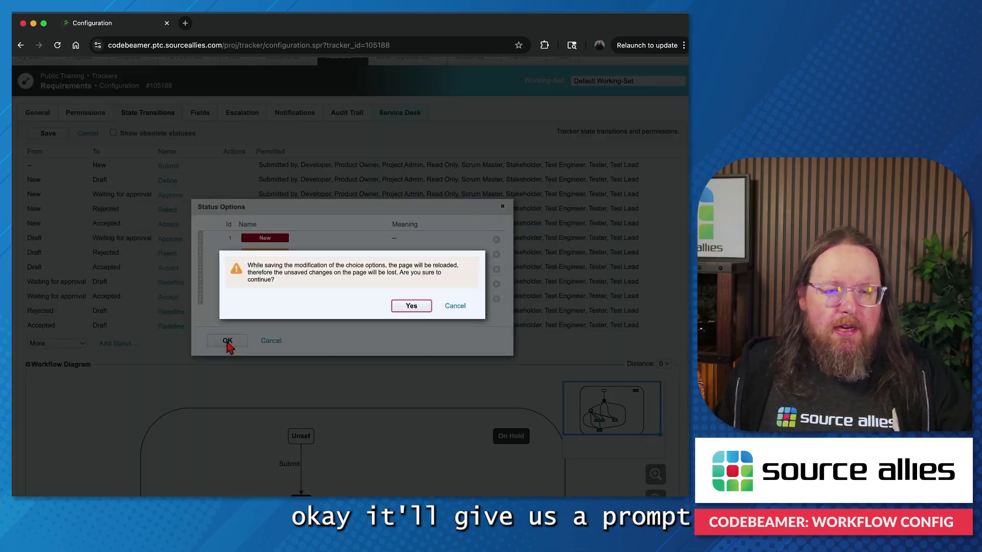
click(412, 306)
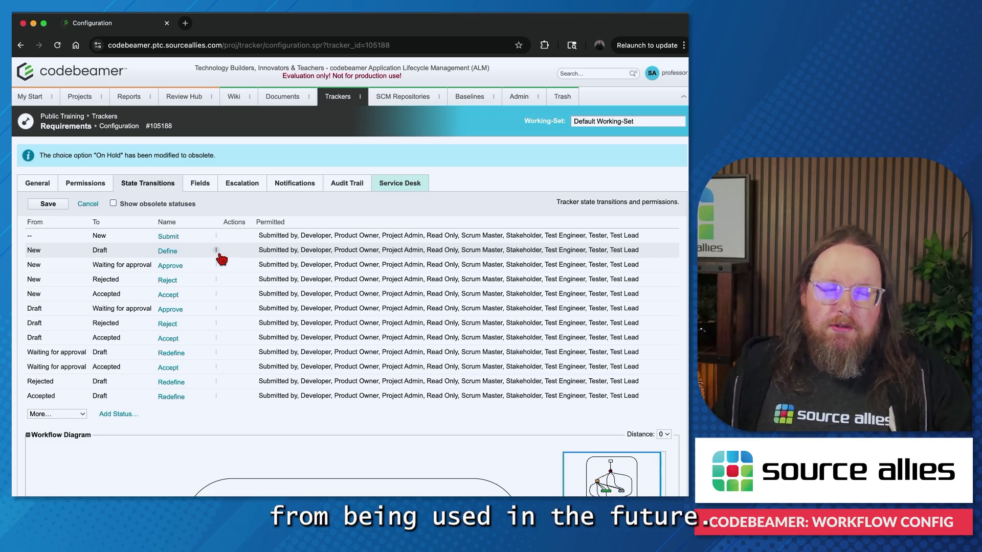
scroll(222, 258, down, 10)
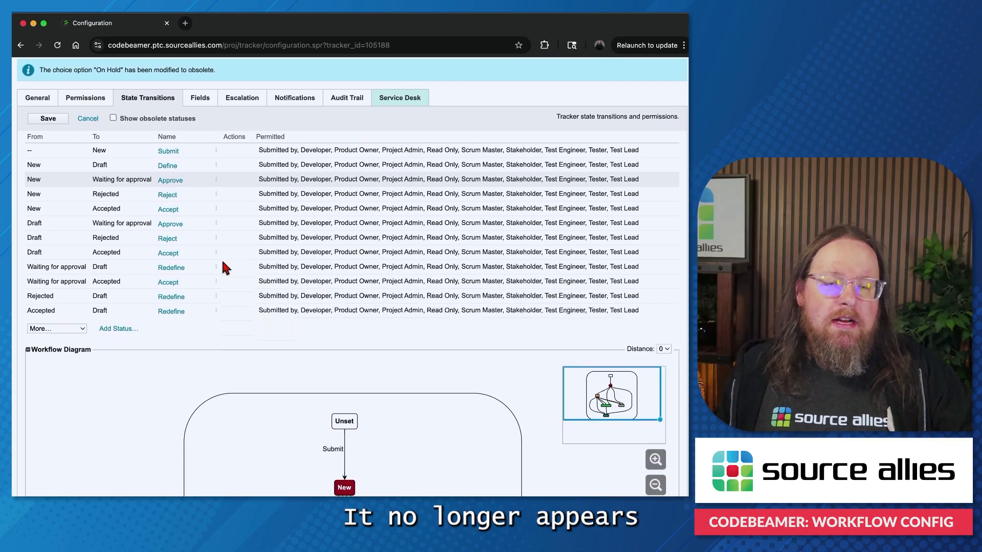
scroll(223, 265, down, 2)
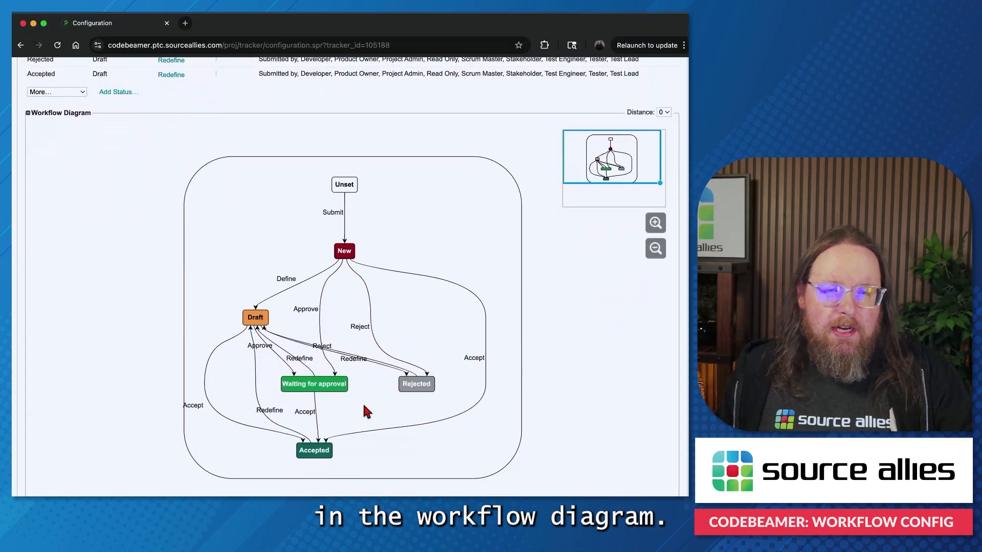
Step: Reactivate the On Hold status in the status options by clearing its Obsolete meaning, and give it a dark teal-blue color
scroll(94, 240, up, 5)
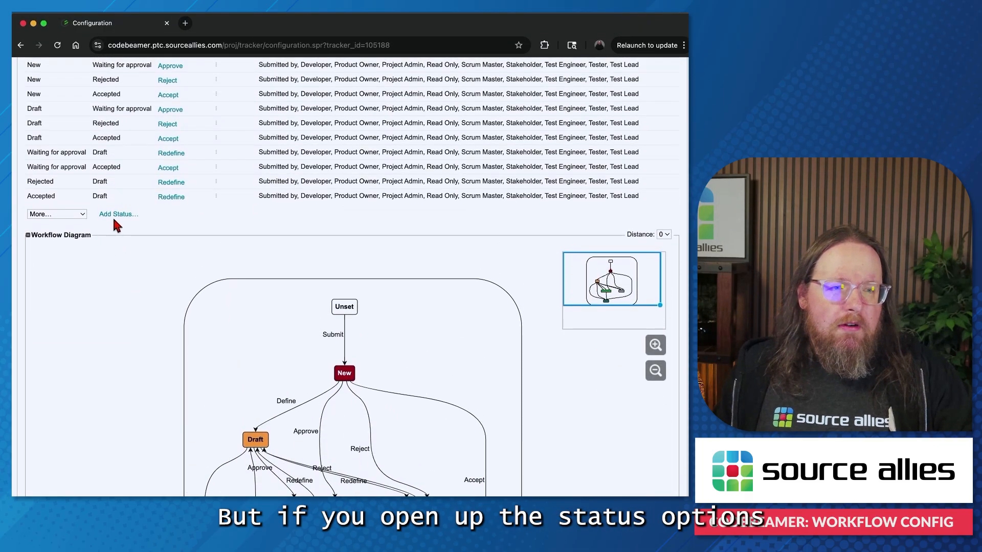
click(116, 217)
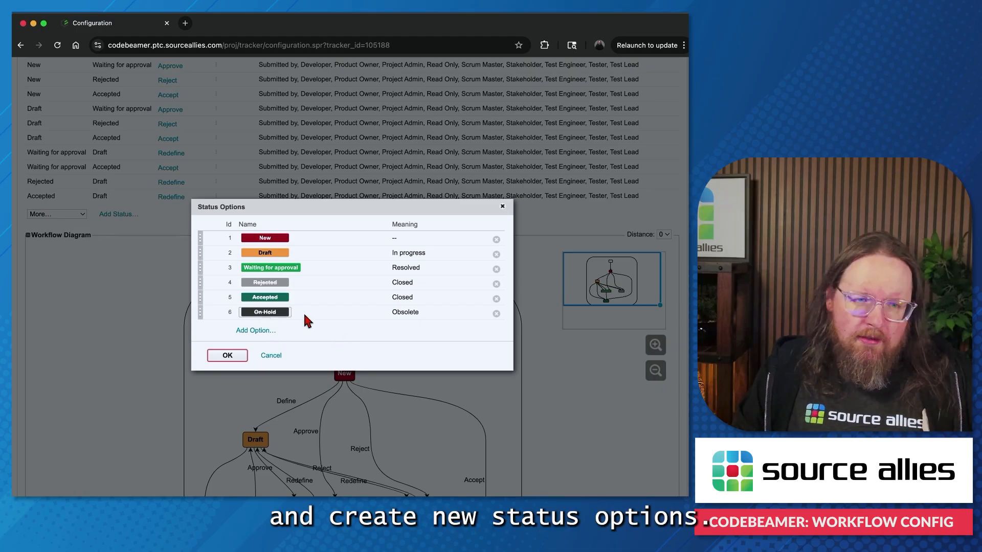
click(264, 313)
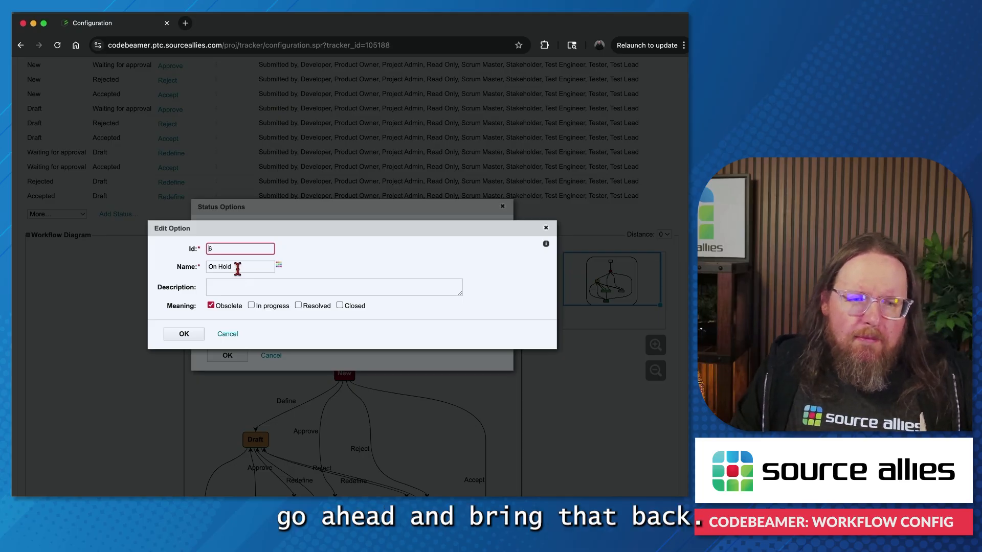
click(211, 306)
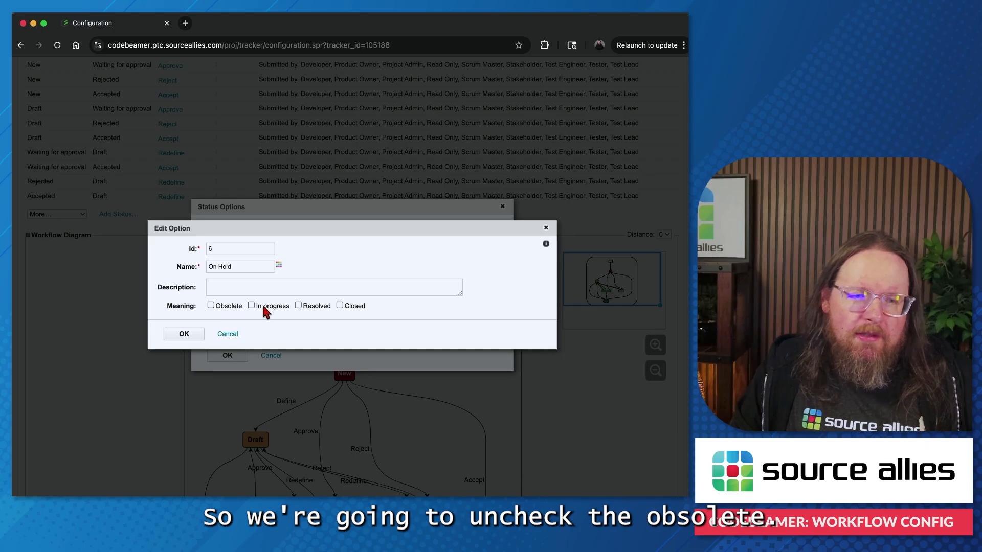
click(278, 265)
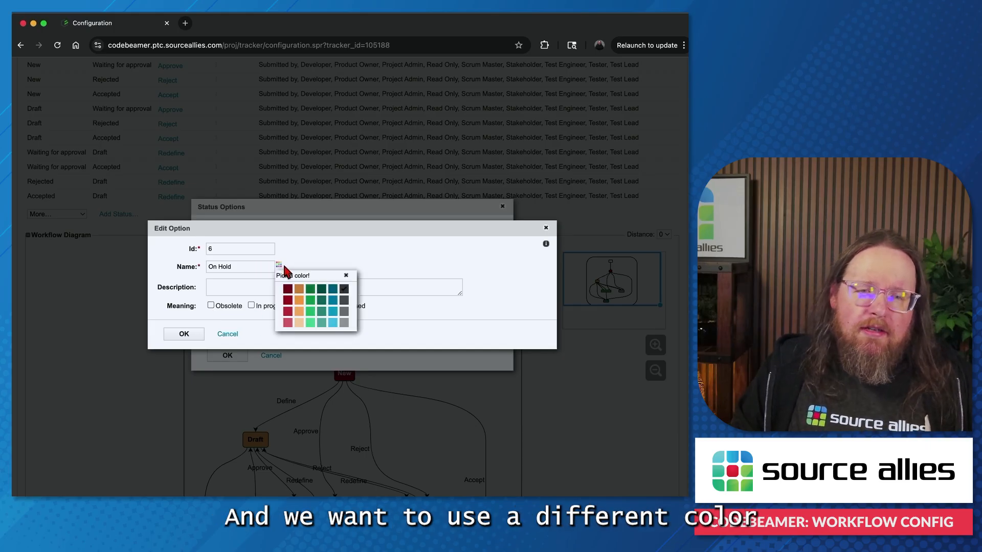
click(333, 289)
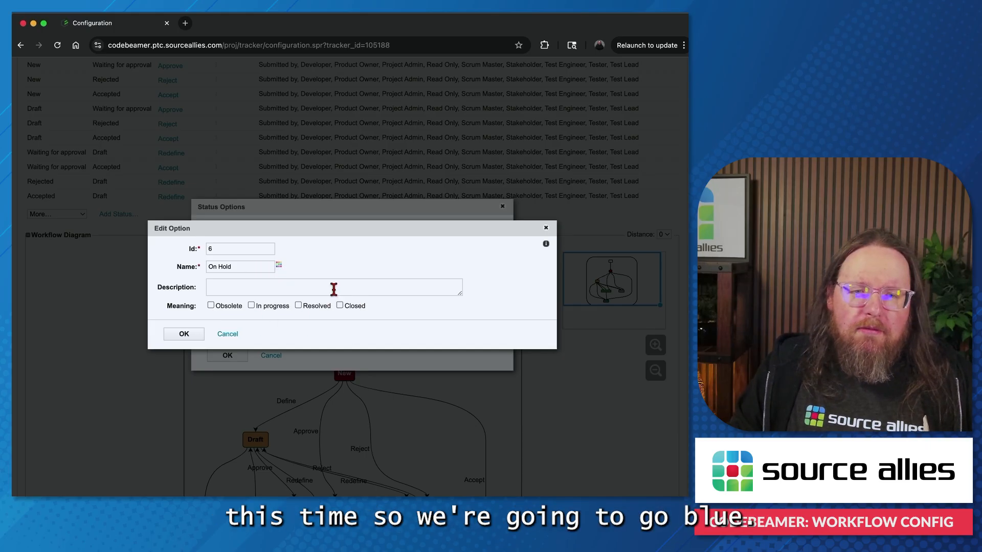
click(184, 334)
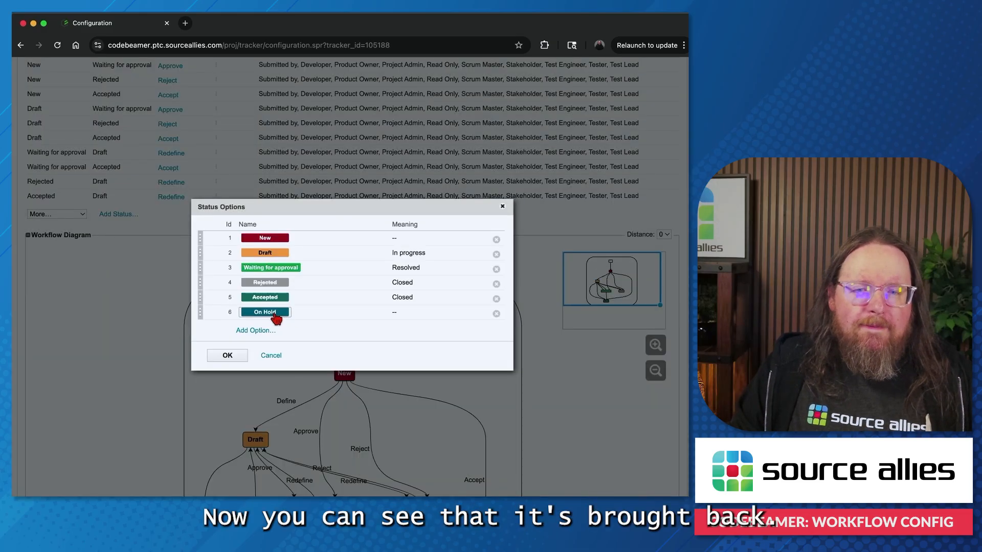
Step: Save the modified status options, accepting the page reload, and check On Hold in the workflow diagram
click(229, 358)
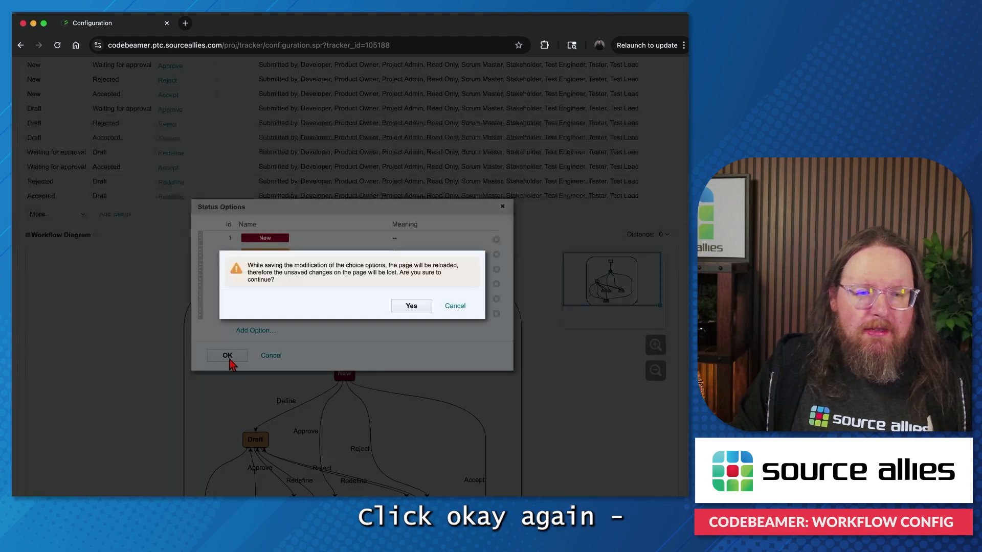
click(409, 307)
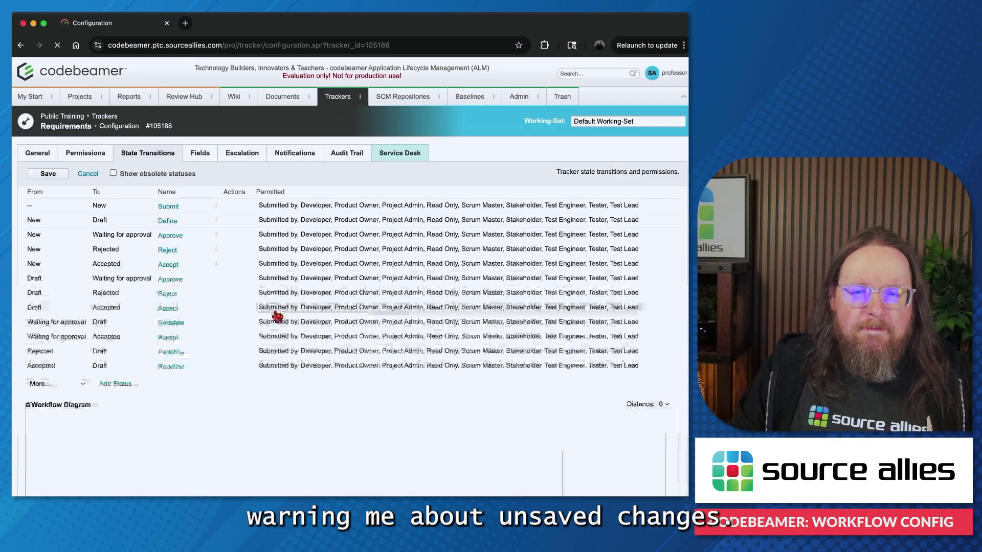
scroll(271, 321, down, 5)
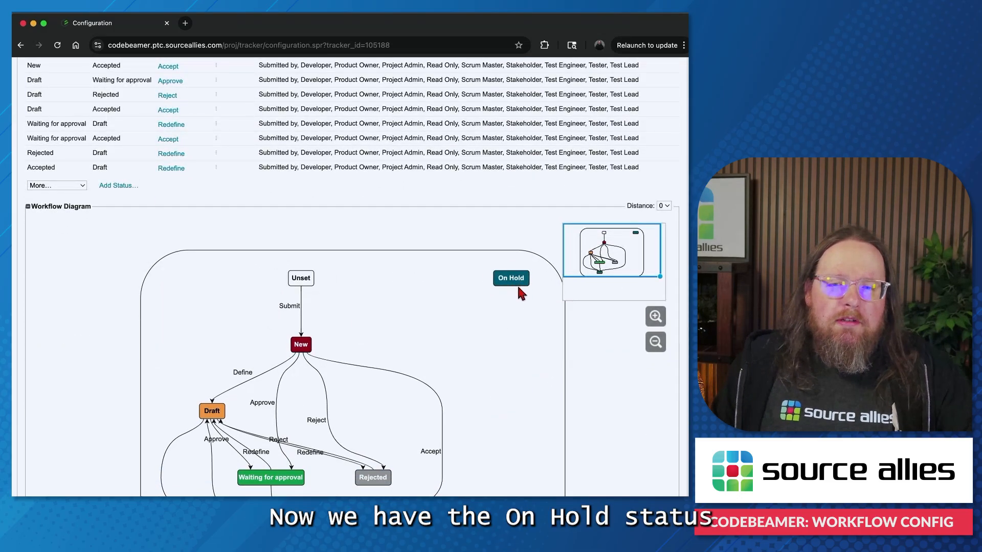
Step: Open the tracker's status options, look at the form for adding a new option, and cancel the form without adding one
scroll(376, 309, up, 3)
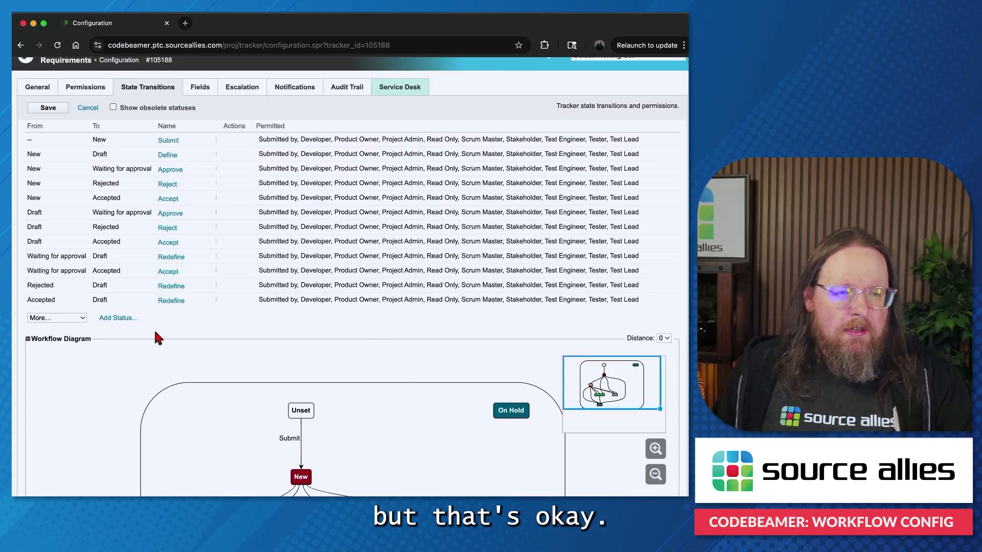
click(115, 319)
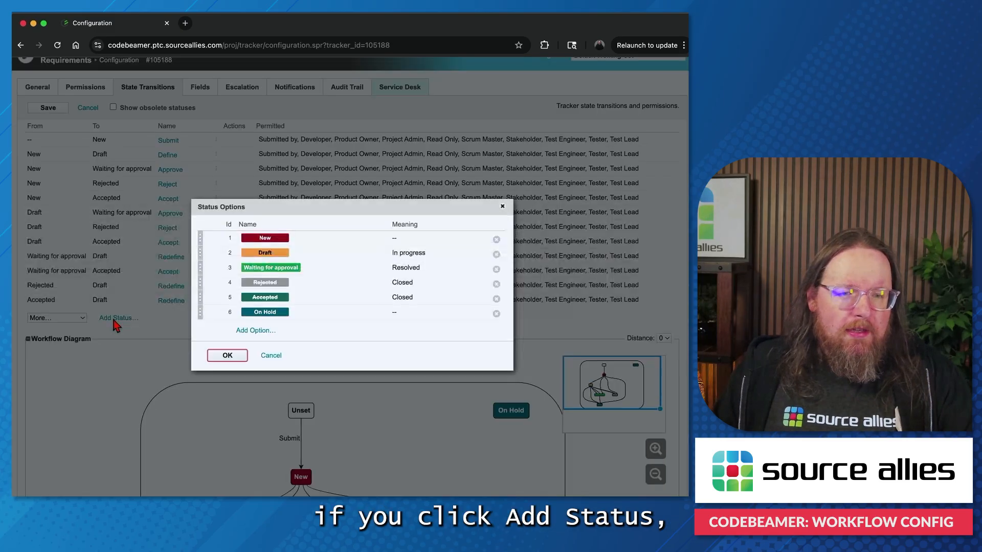
click(258, 331)
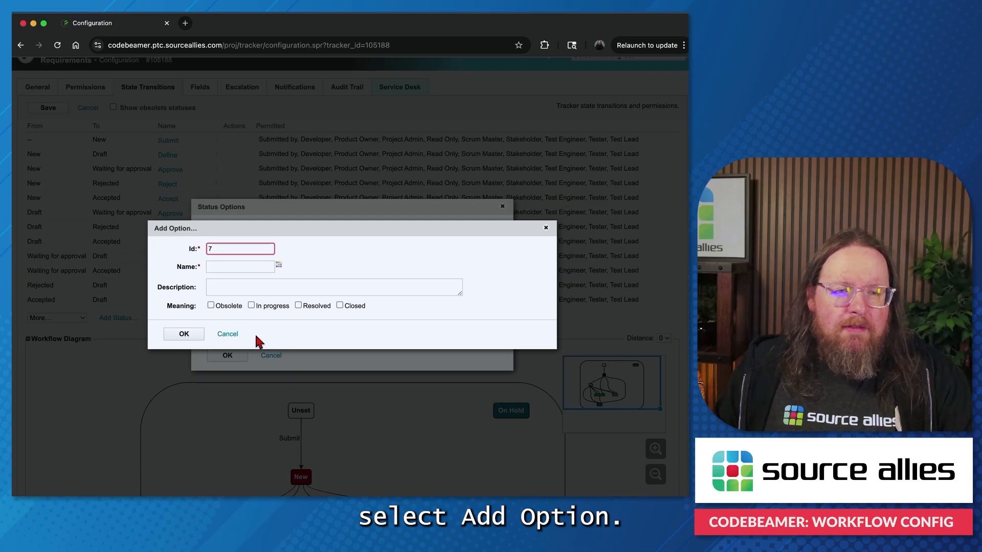
click(224, 266)
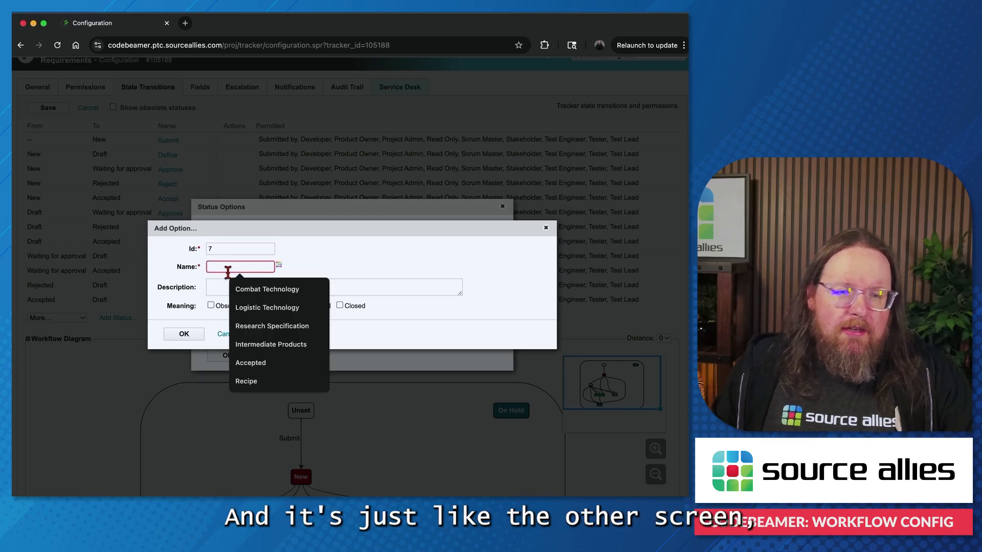
click(202, 284)
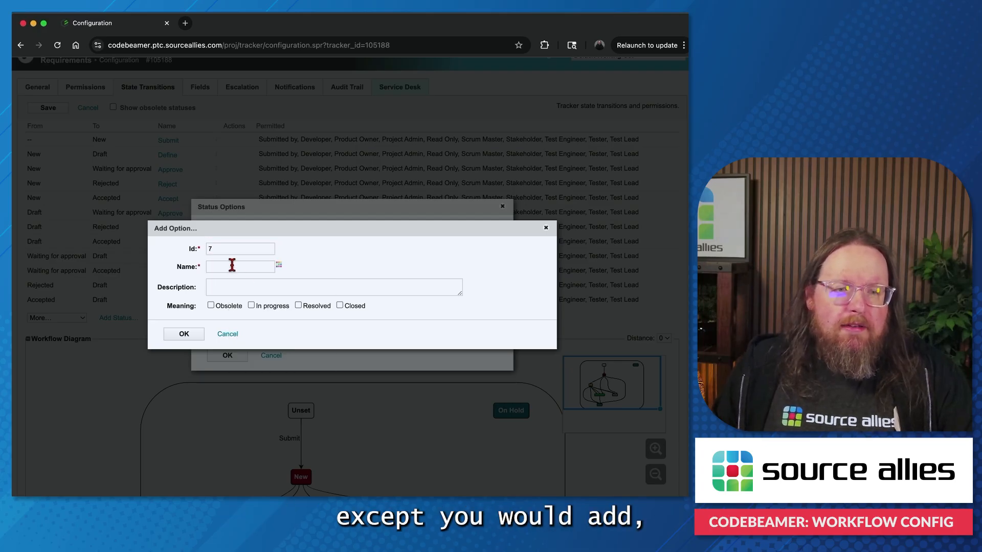
click(227, 335)
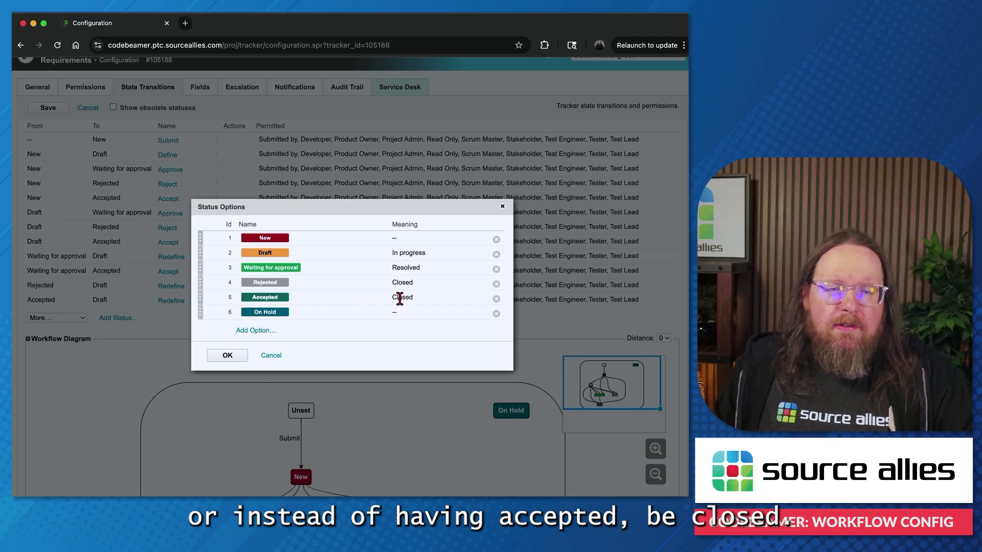
Step: Set the Accepted status's meaning to Resolved only, save the status options, and check the status in the workflow diagram
click(271, 298)
click(298, 306)
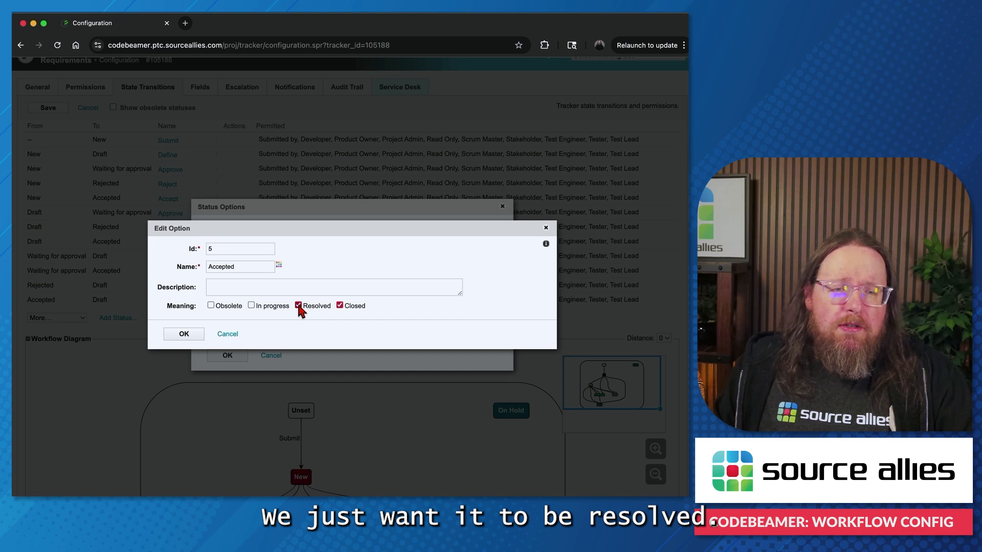
click(339, 305)
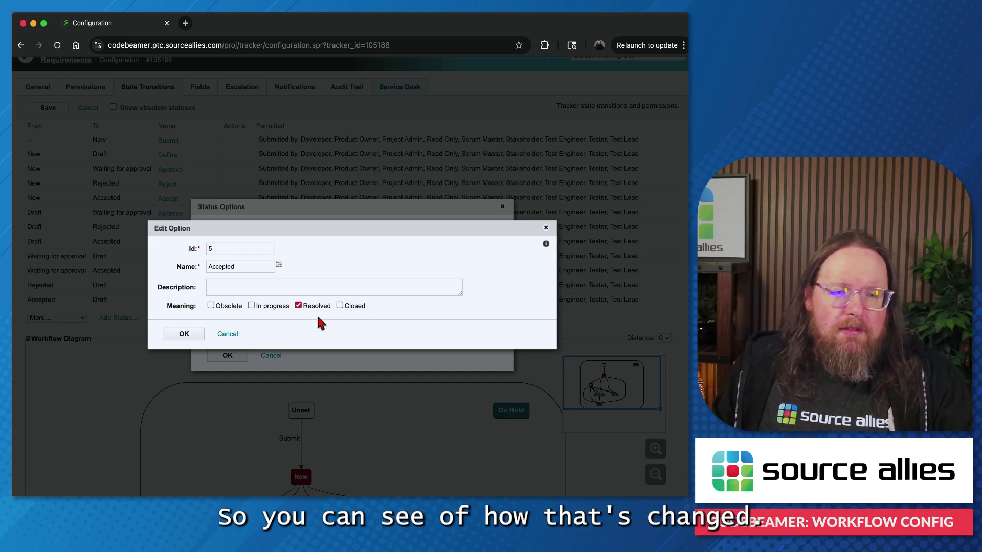
click(197, 336)
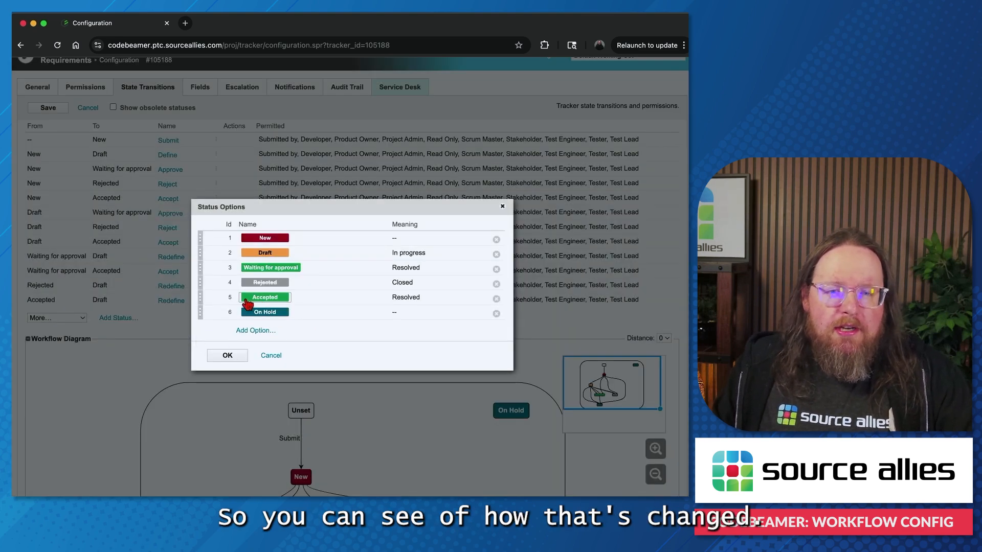
click(228, 357)
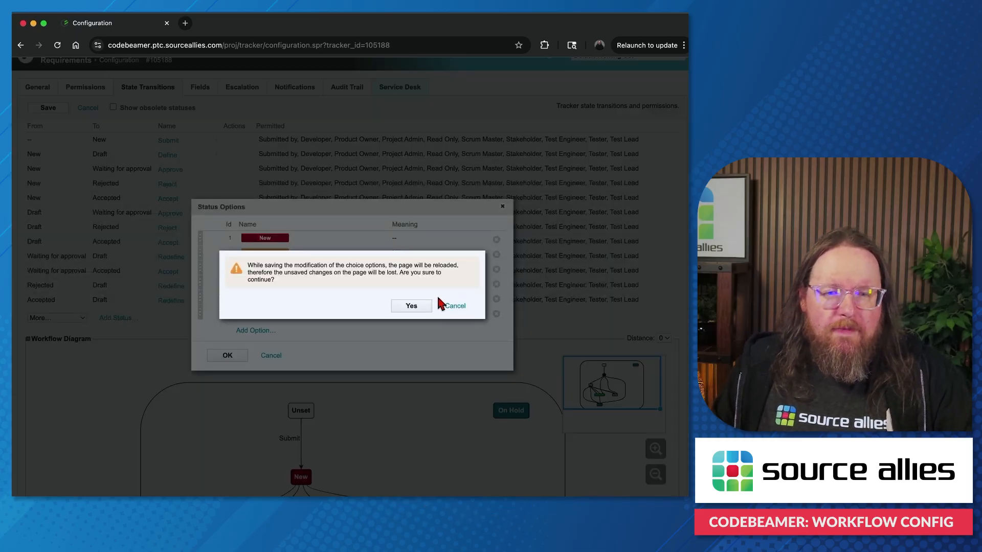
click(412, 306)
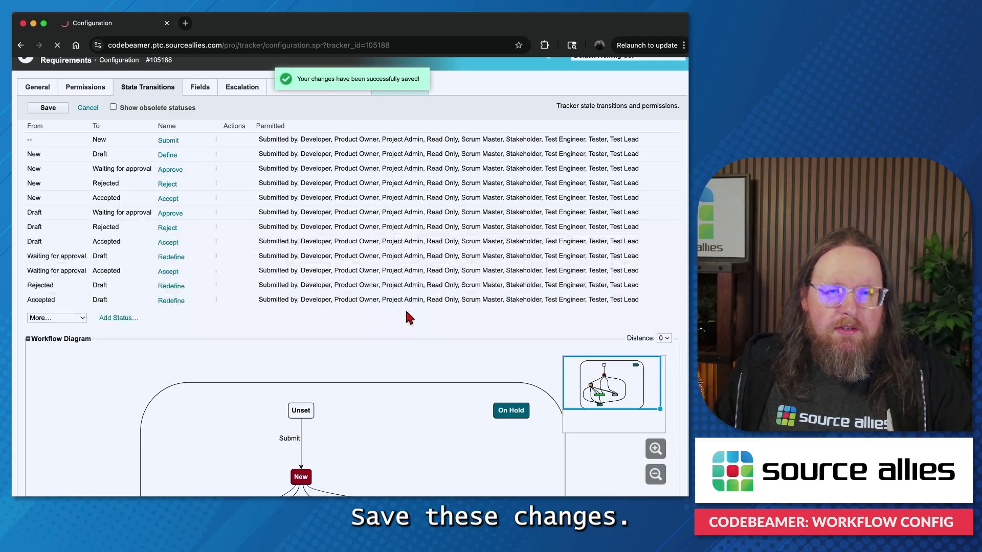
scroll(321, 243, down, 5)
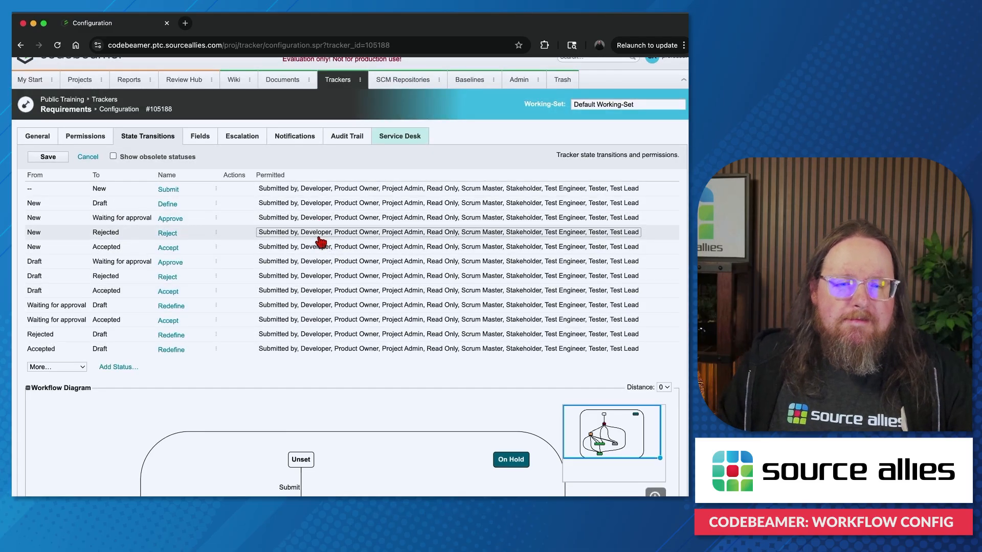
scroll(321, 243, down, 2)
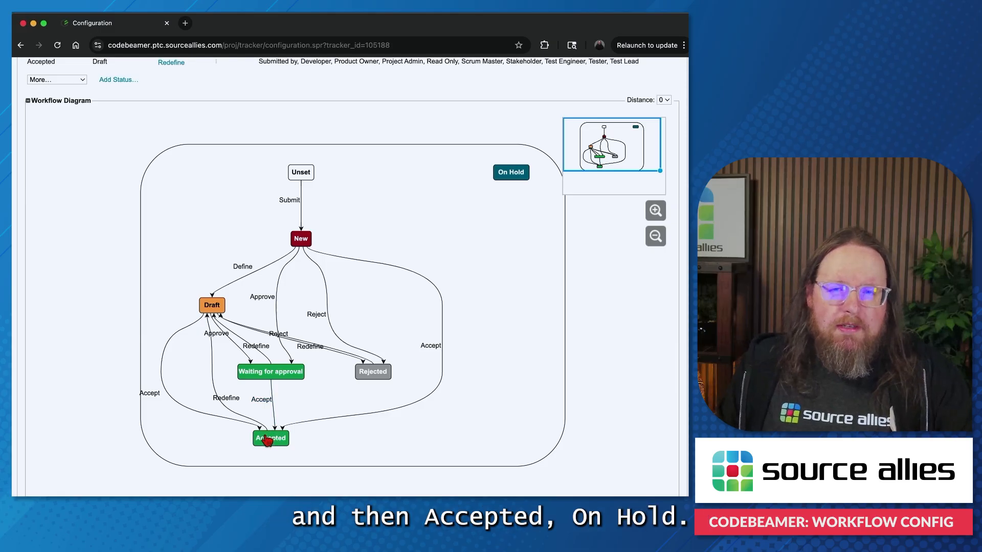
Step: Start a new state transition for the Requirements tracker that goes from Draft to On Hold
scroll(356, 217, up, 7)
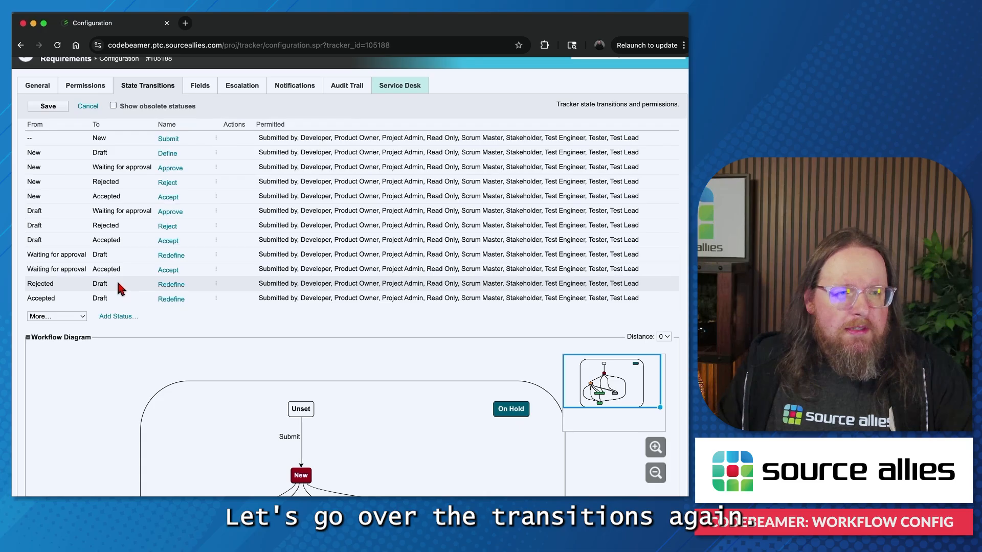
scroll(119, 289, up, 2)
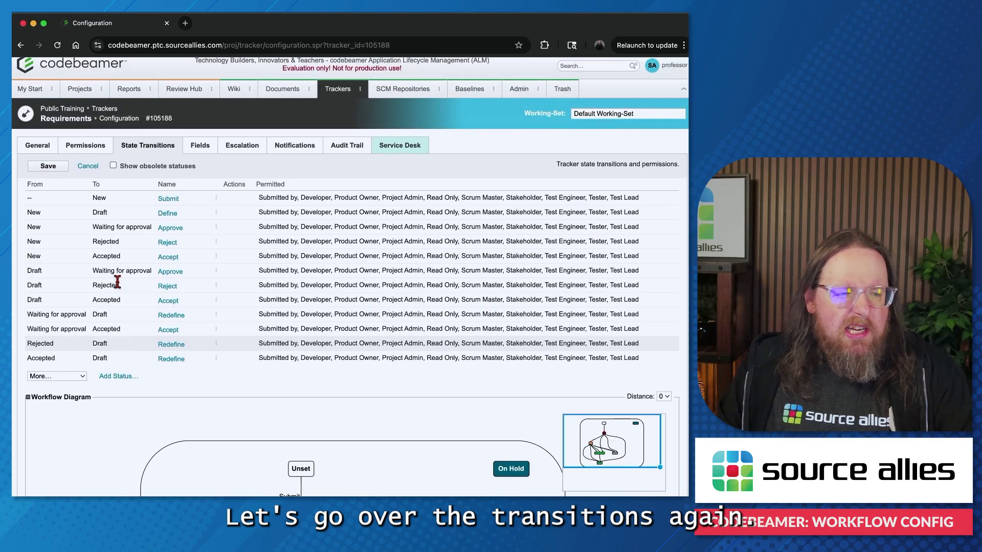
click(82, 377)
click(74, 389)
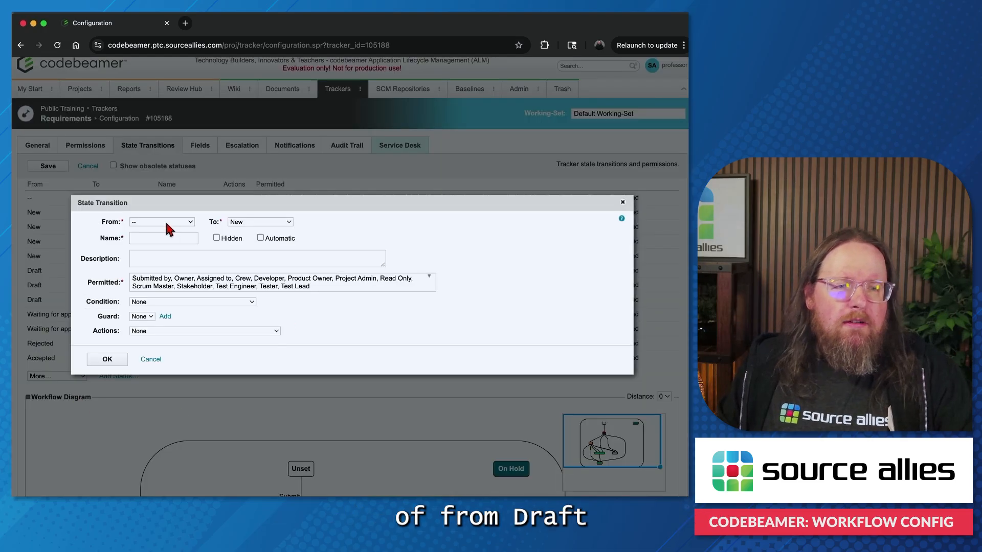
click(167, 225)
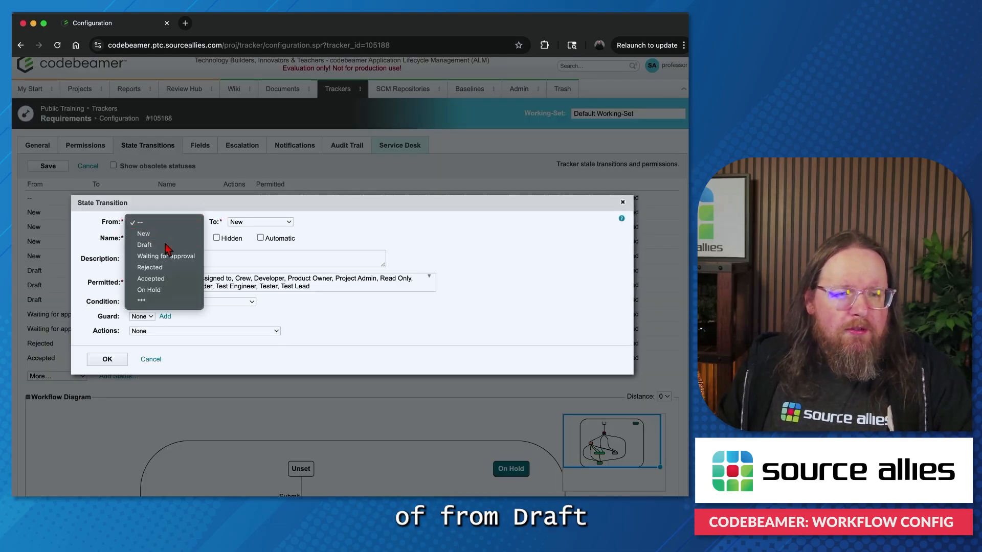
click(161, 245)
click(264, 220)
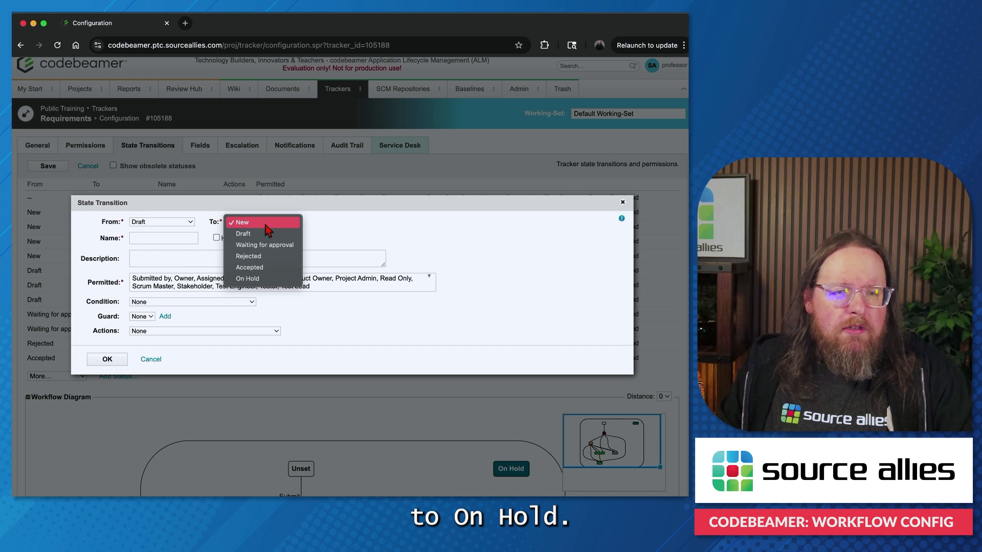
click(250, 279)
Step: Name the new transition Holding, confirm it, save the tracker configuration, and check the transition in the workflow diagram
click(175, 239)
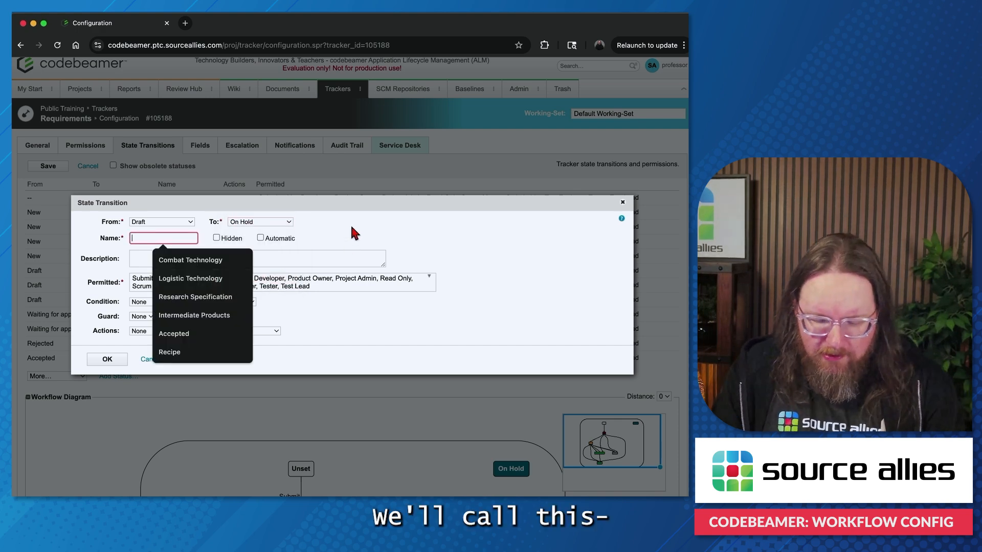
text(Holding)
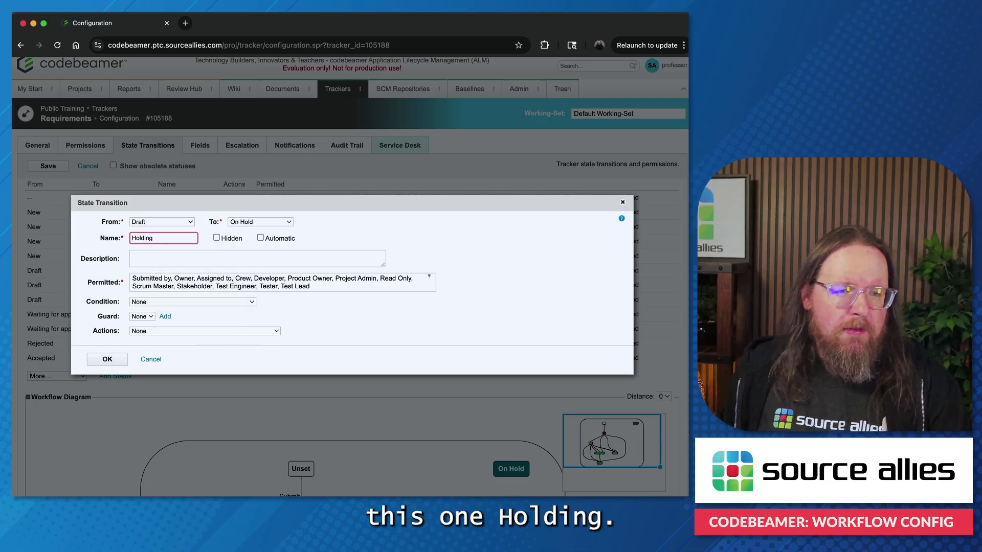
click(106, 360)
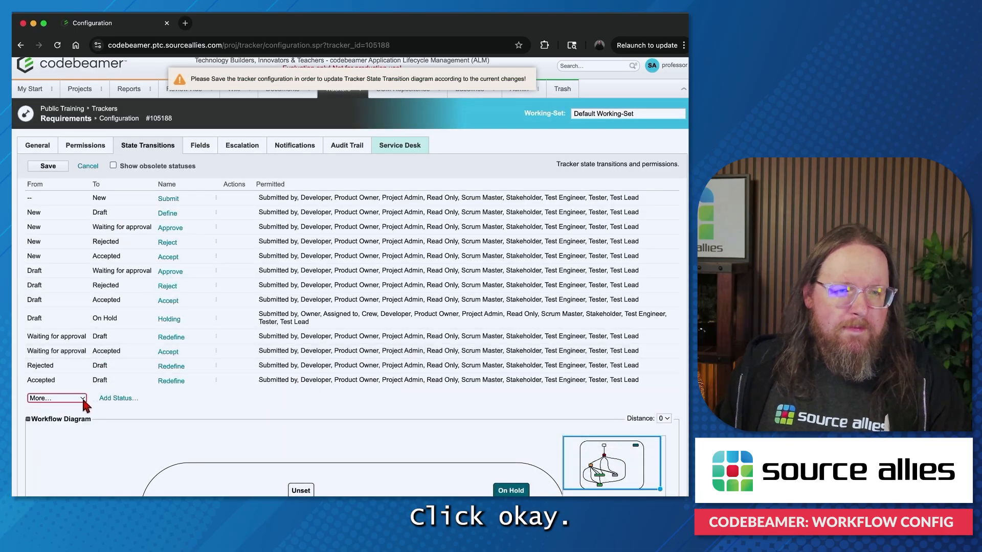
click(48, 165)
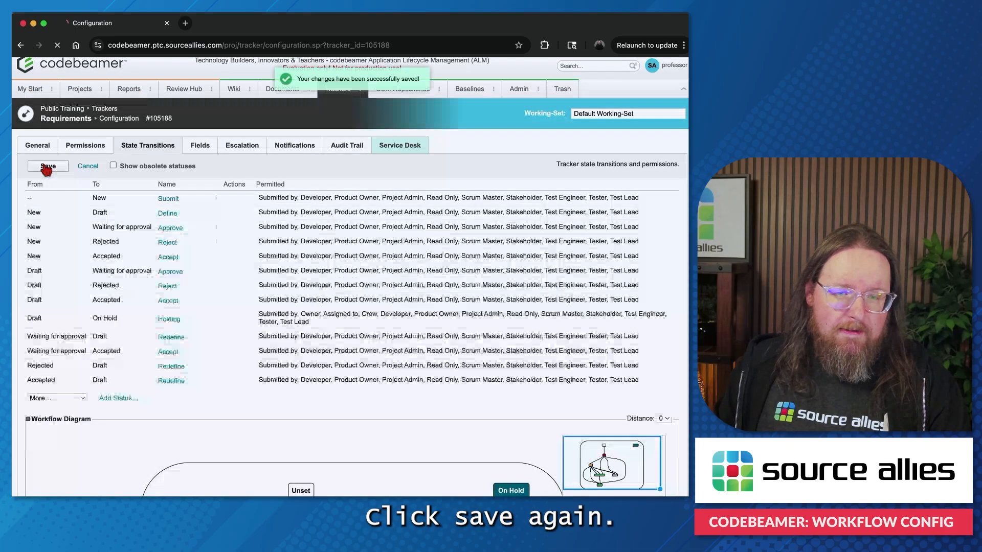
scroll(340, 289, down, 5)
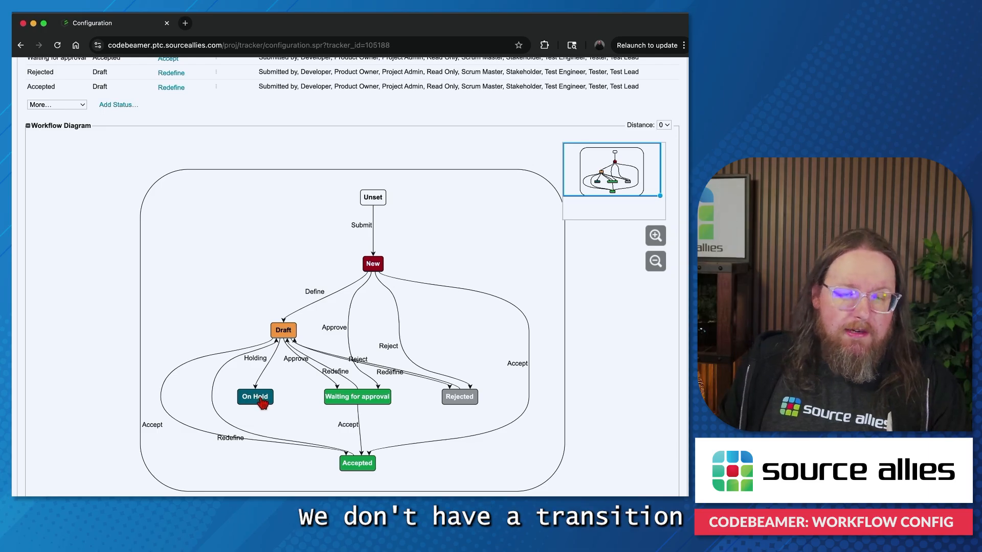
Step: Start another new state transition that goes from On Hold back to Draft
scroll(259, 401, up, 4)
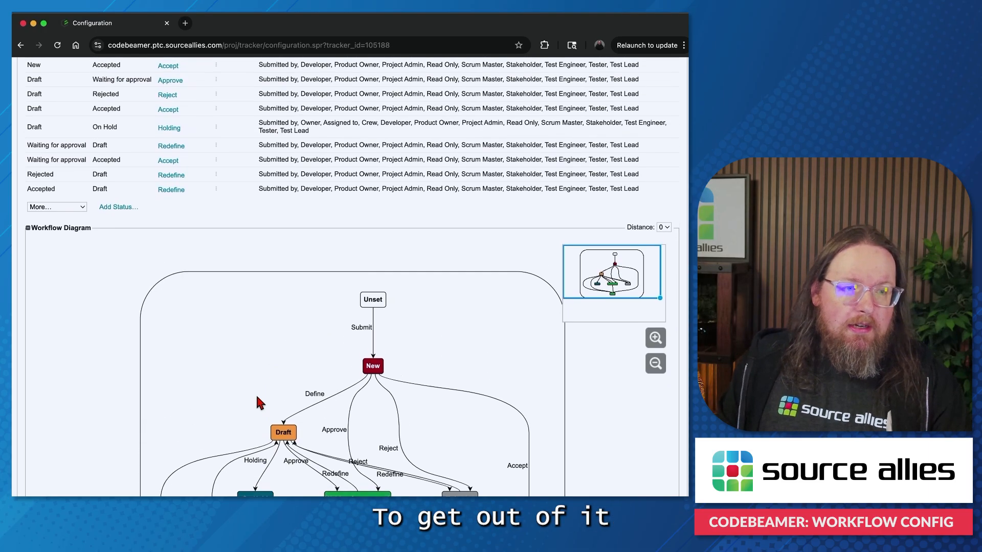
click(75, 215)
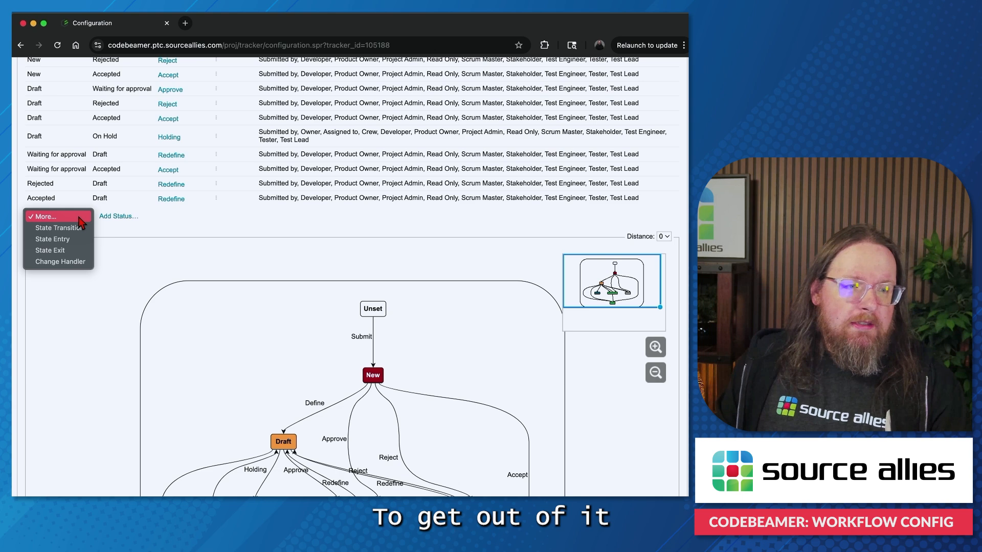
click(73, 229)
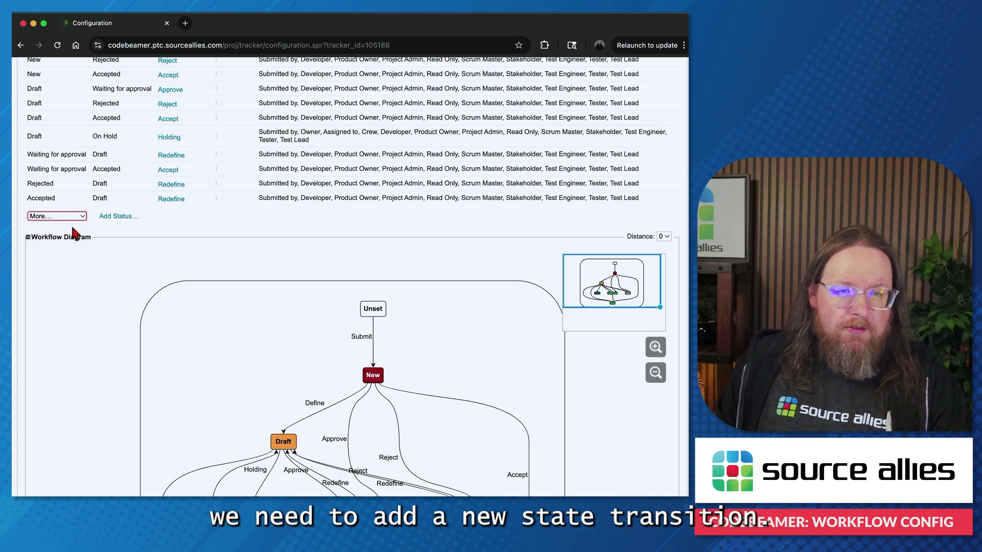
click(146, 224)
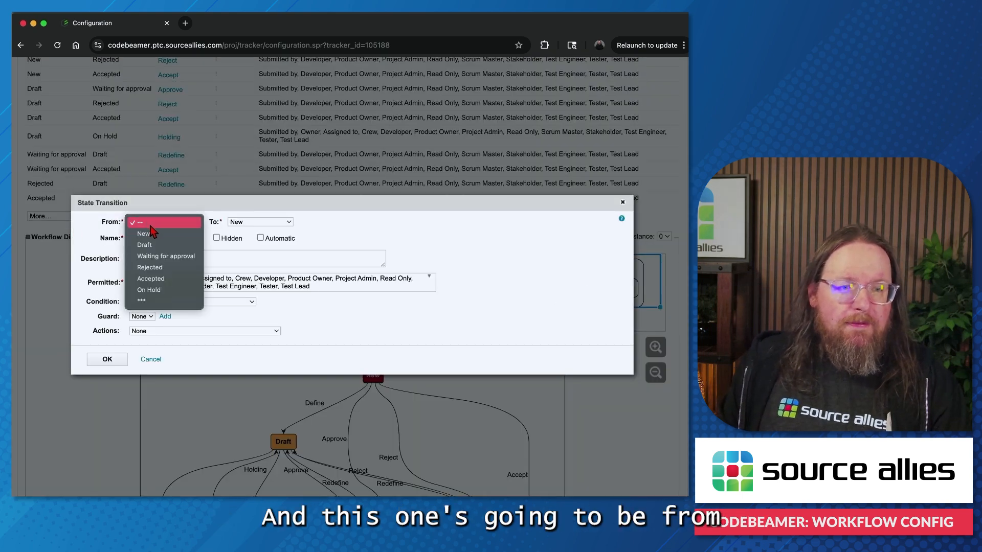
click(149, 290)
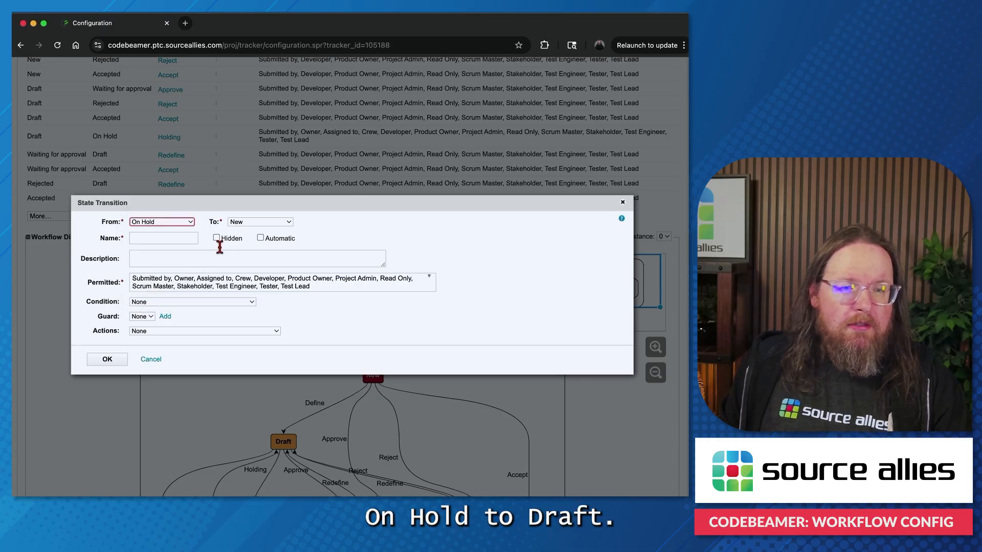
click(253, 224)
click(256, 231)
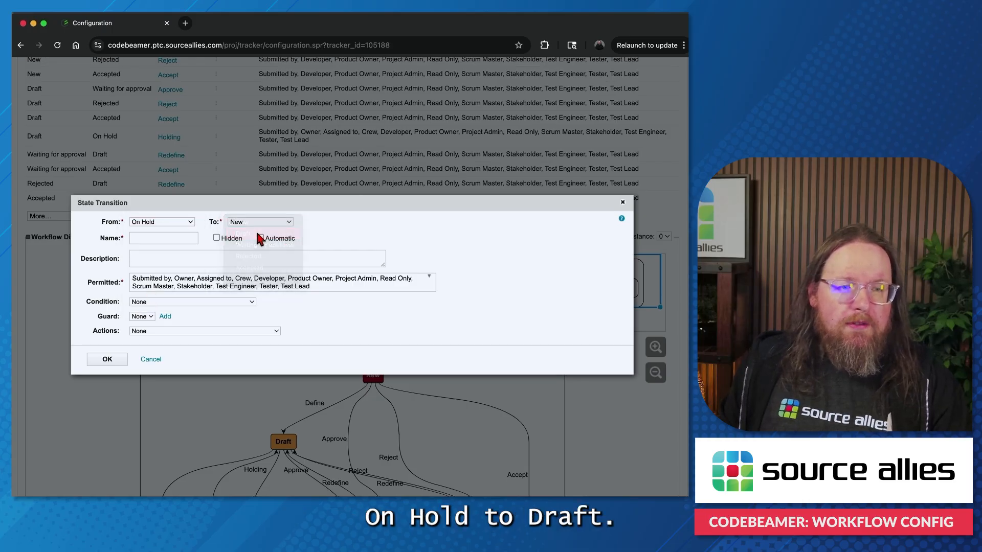
Step: Name the On Hold to Draft transition Resume and add it to the transition list
click(161, 235)
text(R)
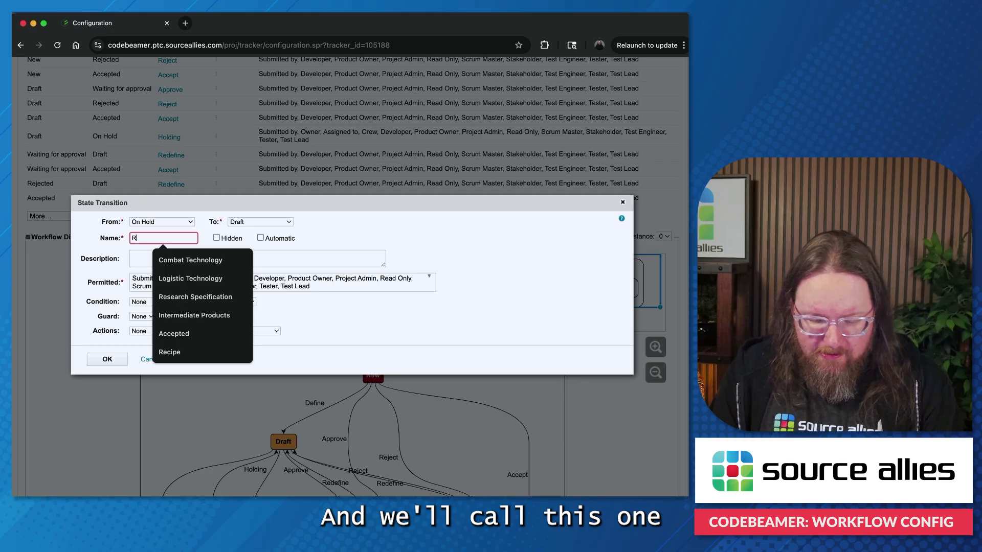
text(esume)
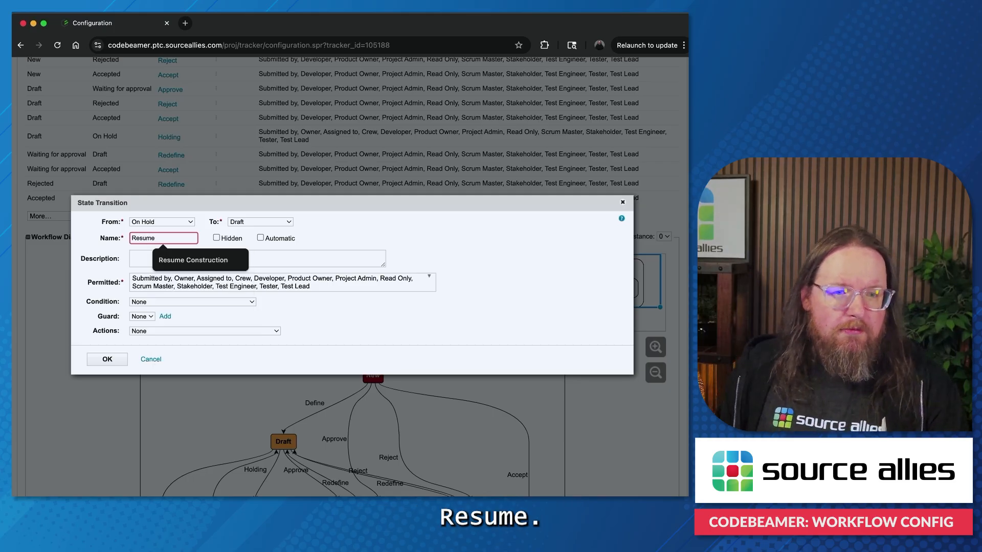
click(437, 230)
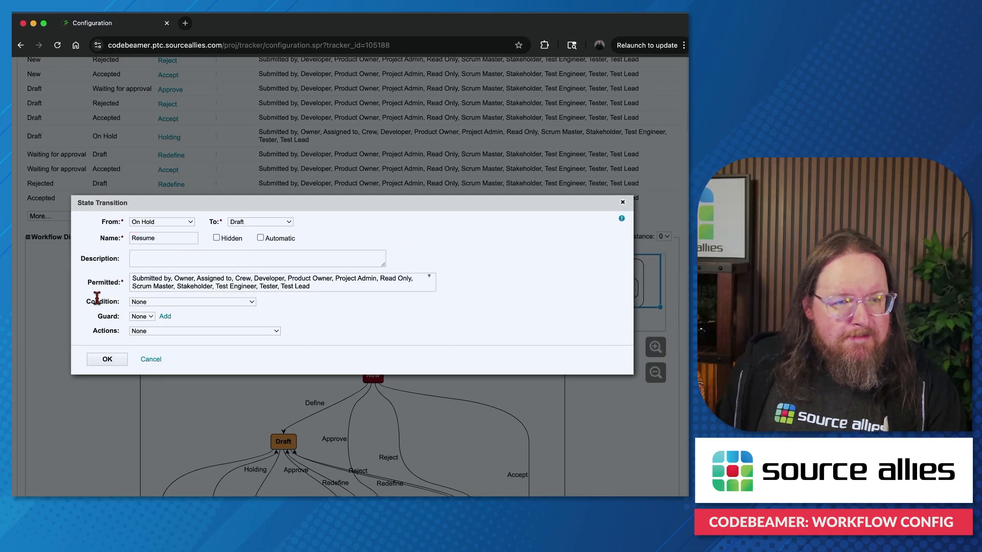
click(106, 361)
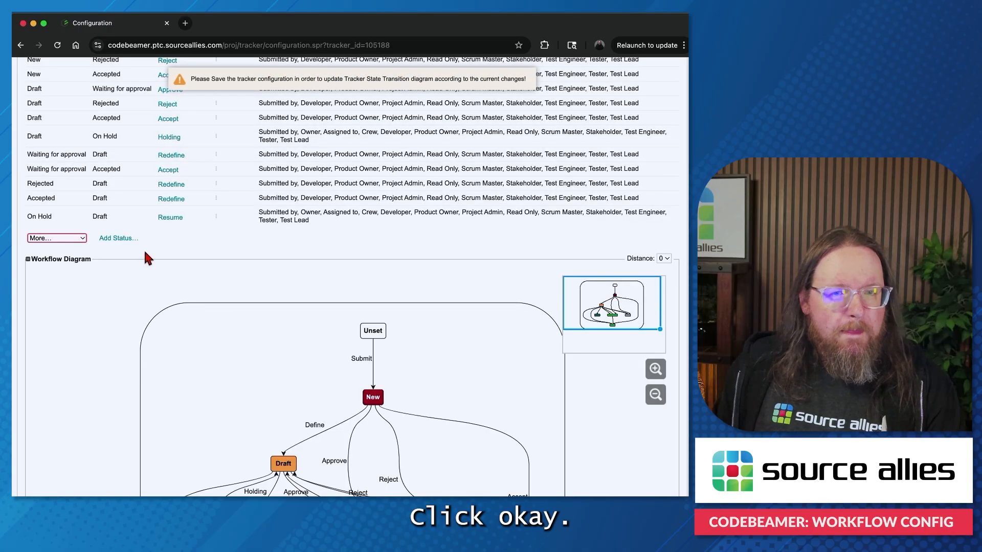
Step: Save the tracker's state transitions and check the flow between Draft and On Hold in the workflow diagram
scroll(97, 271, up, 5)
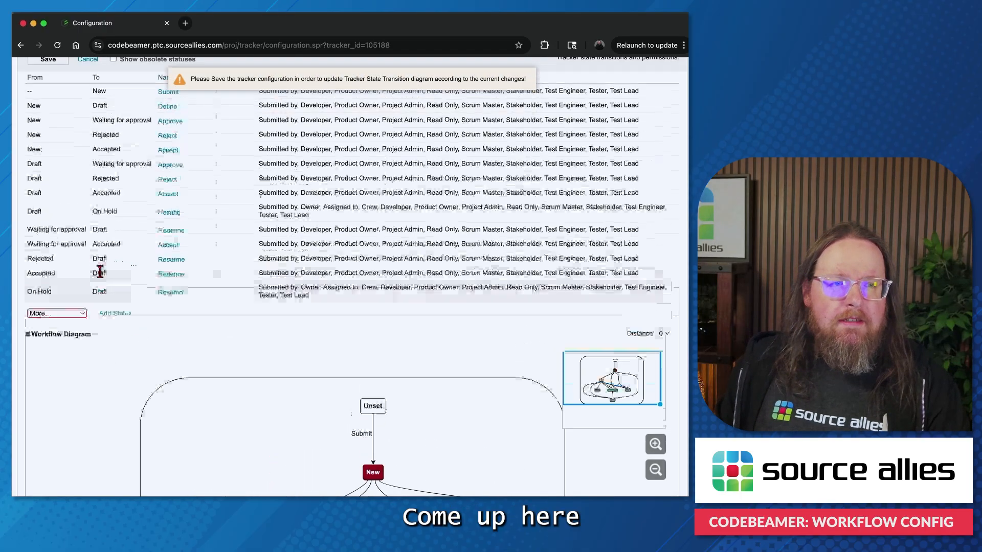
click(45, 175)
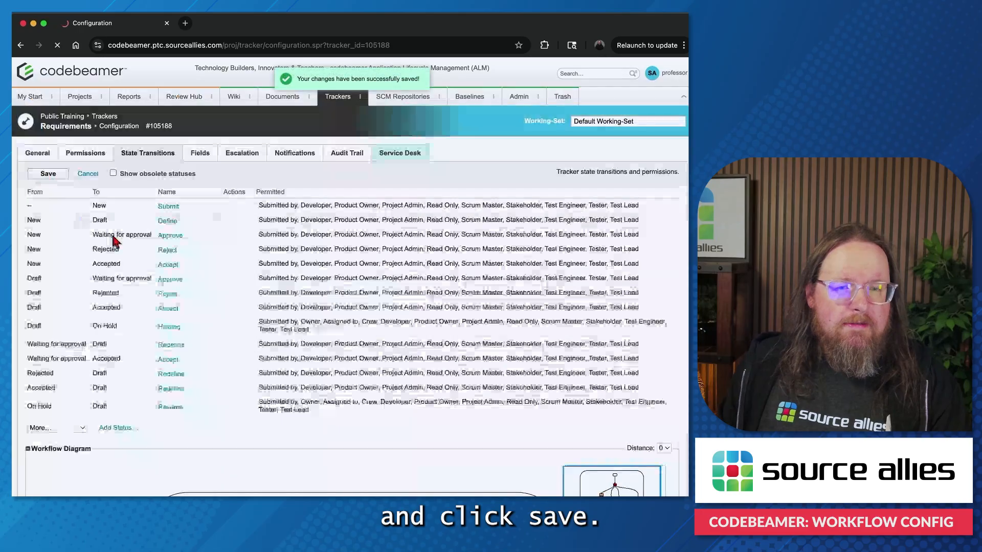
scroll(186, 290, down, 1)
scroll(185, 291, down, 6)
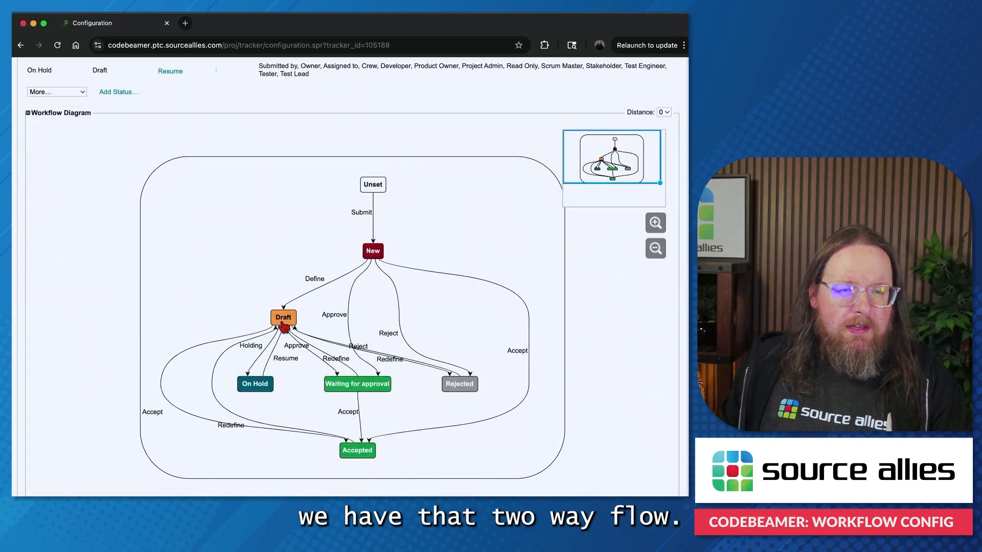
Step: Open the Requirements tracker's items, apply the Holding transition to Child of Manually created item, and save it as On Hold
scroll(207, 300, up, 5)
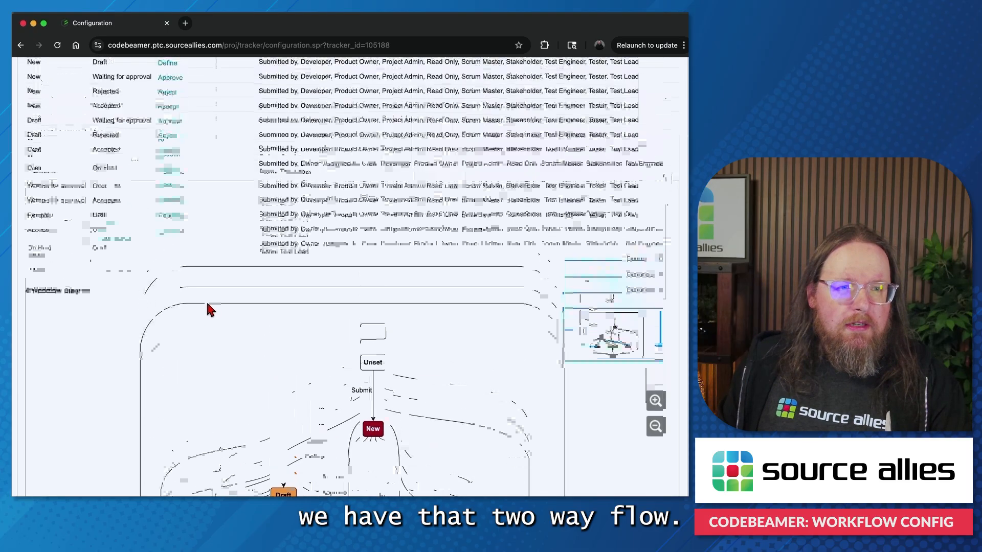
scroll(92, 159, up, 1)
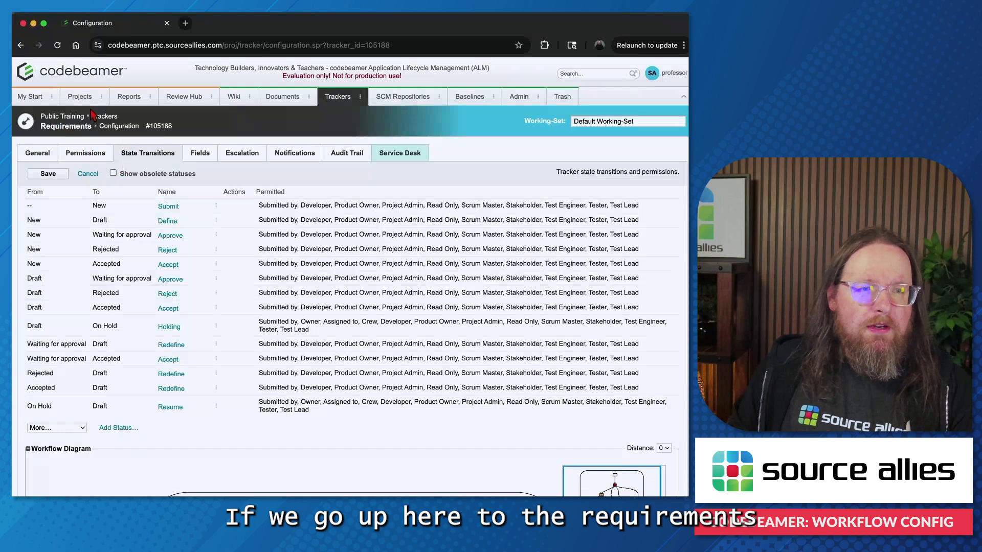
click(68, 132)
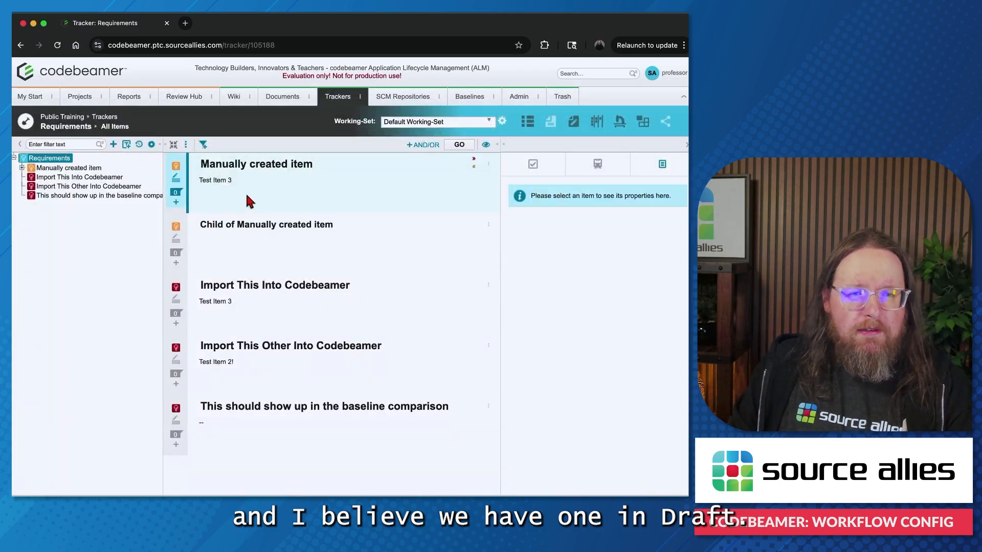
click(247, 231)
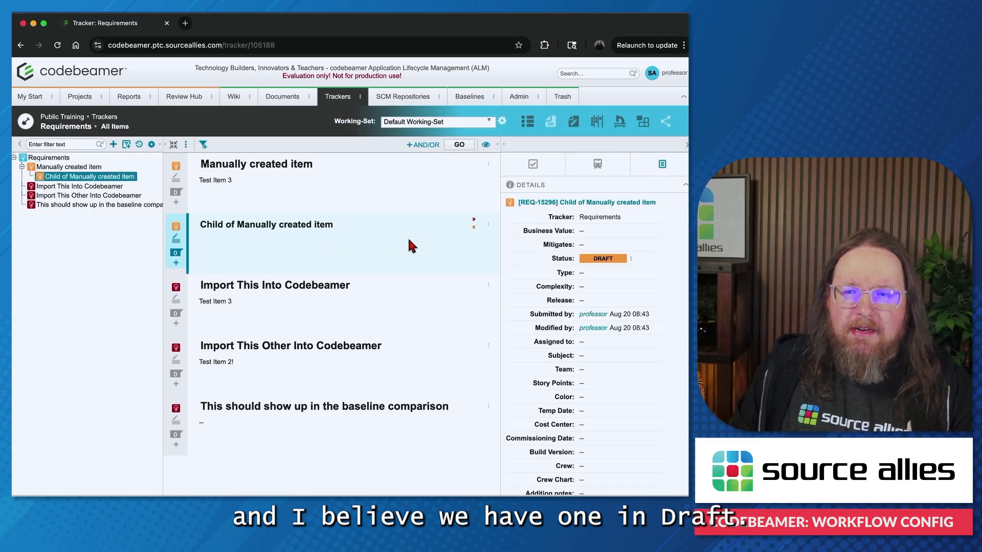
click(631, 259)
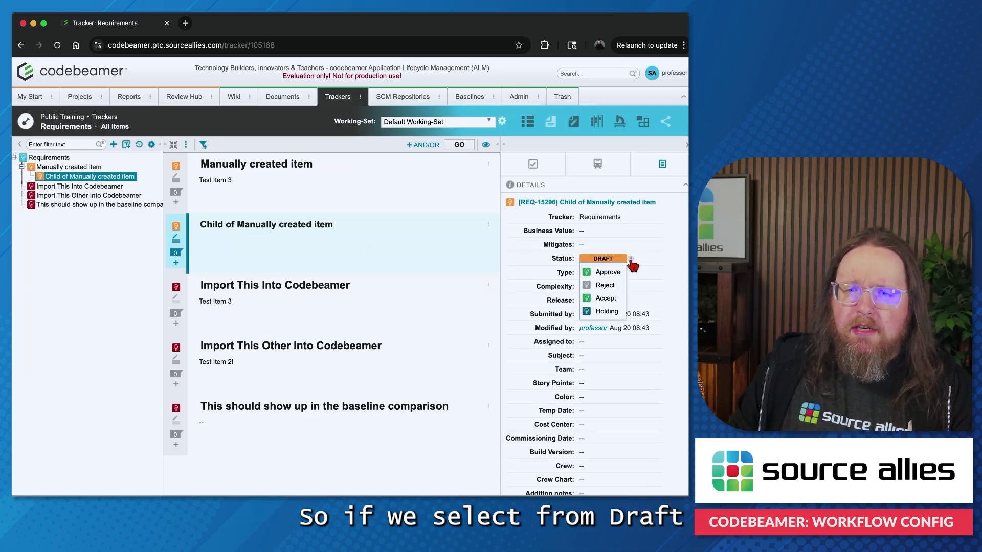
click(605, 312)
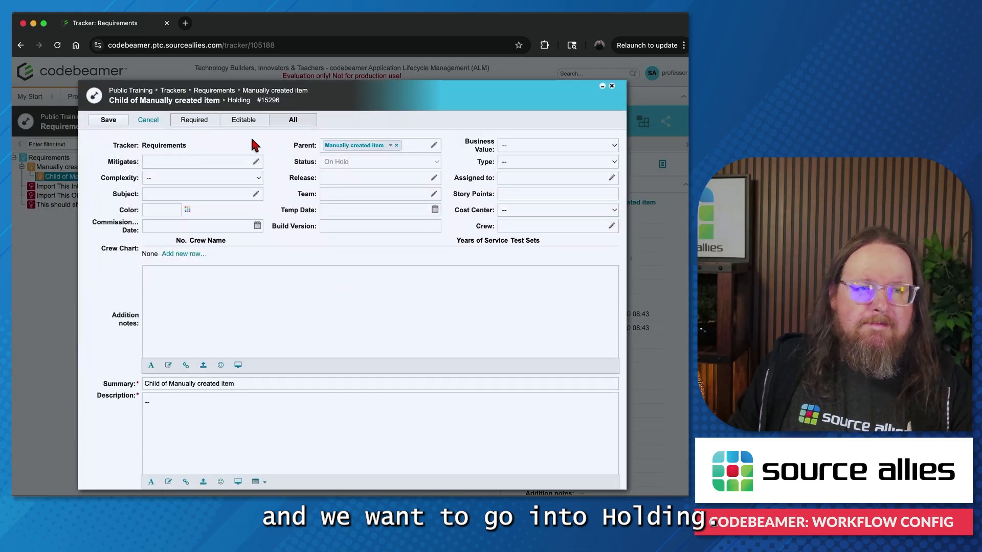
click(102, 124)
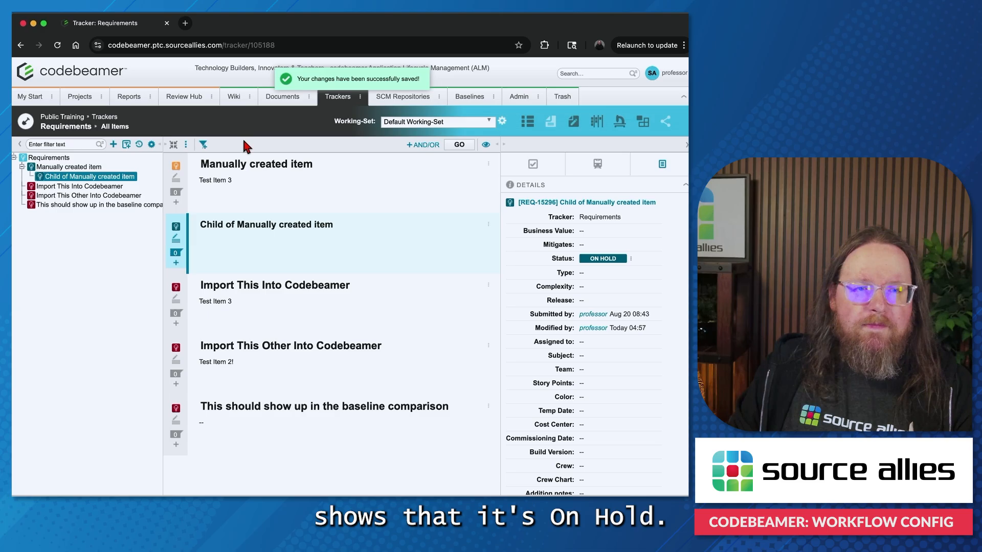
Step: Refresh the tracker page, apply the Resume transition to Child of Manually created item, and save it back to Draft
click(57, 45)
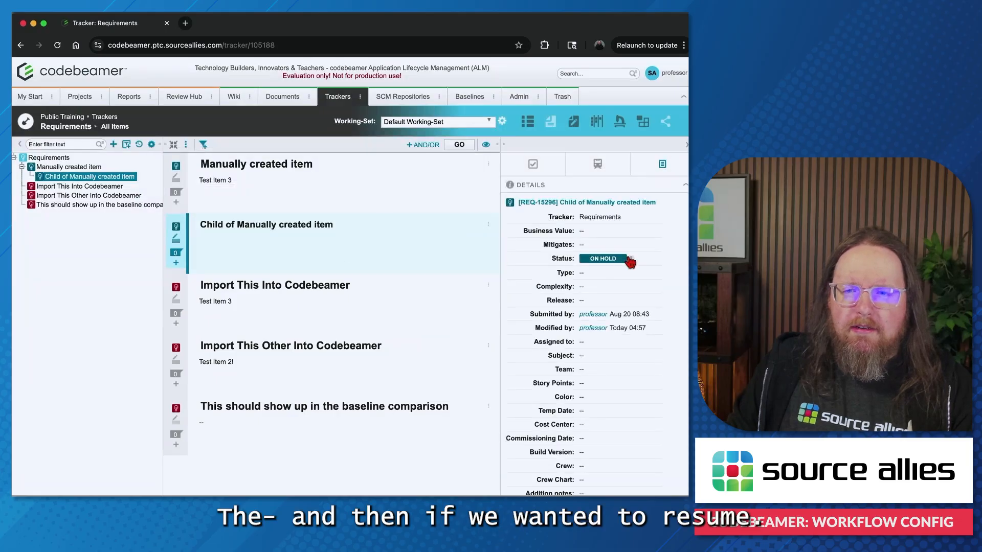
click(632, 260)
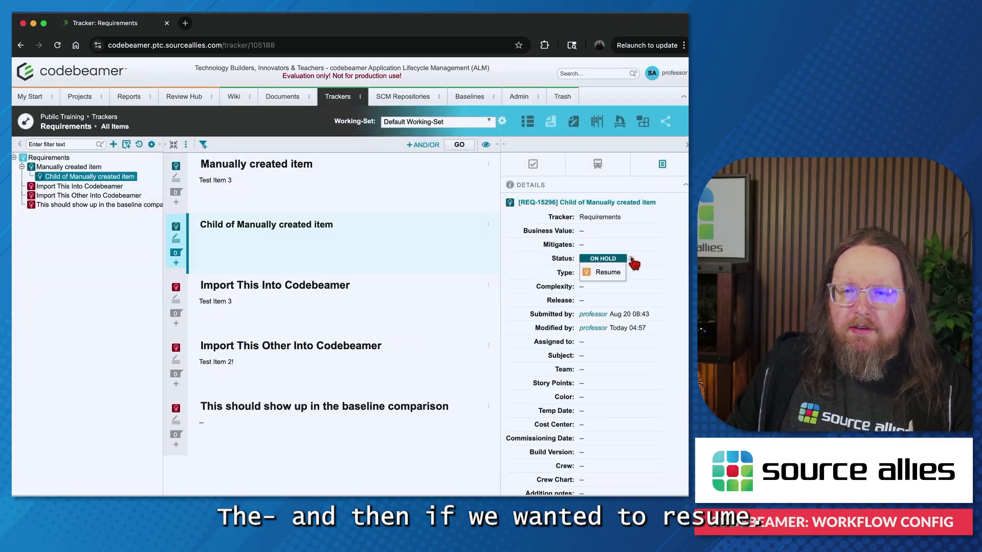
click(604, 272)
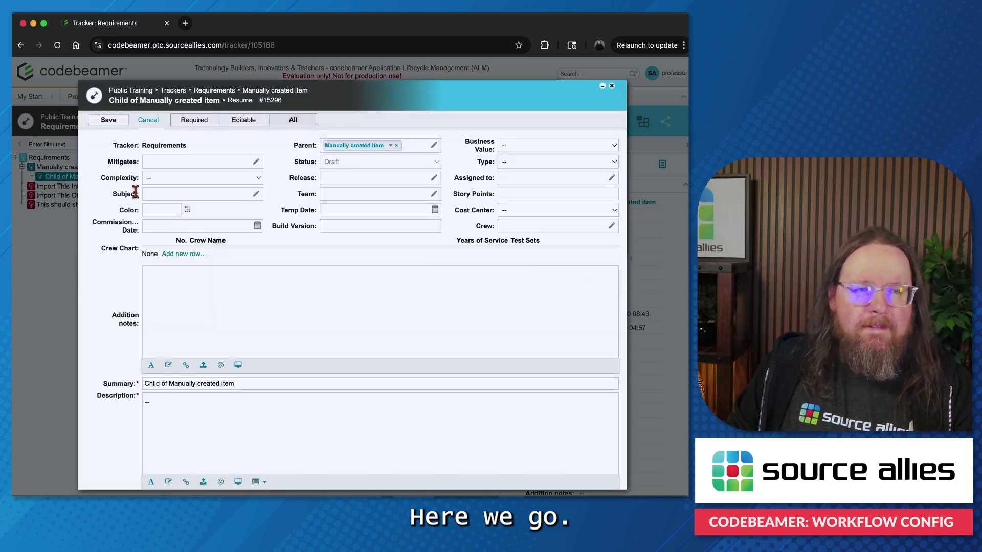
click(111, 119)
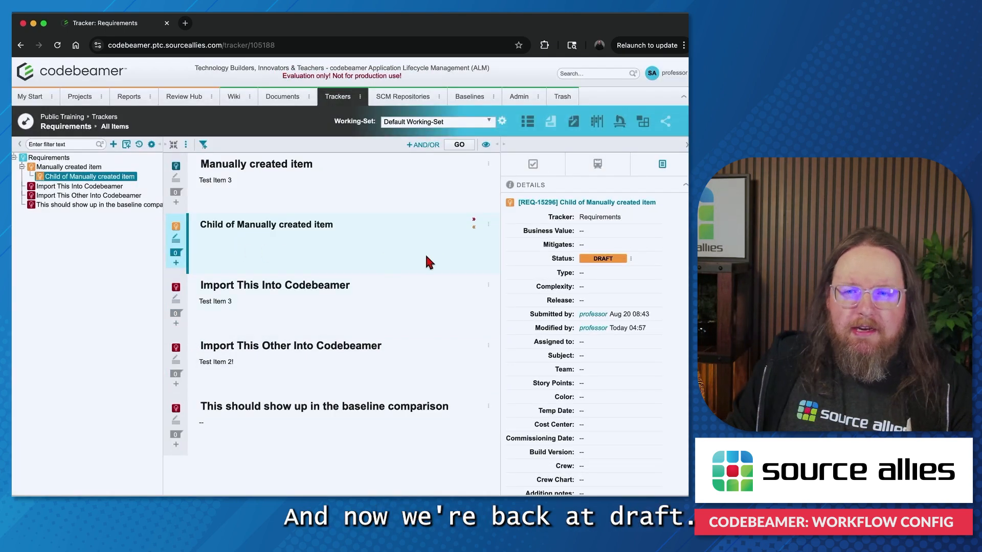